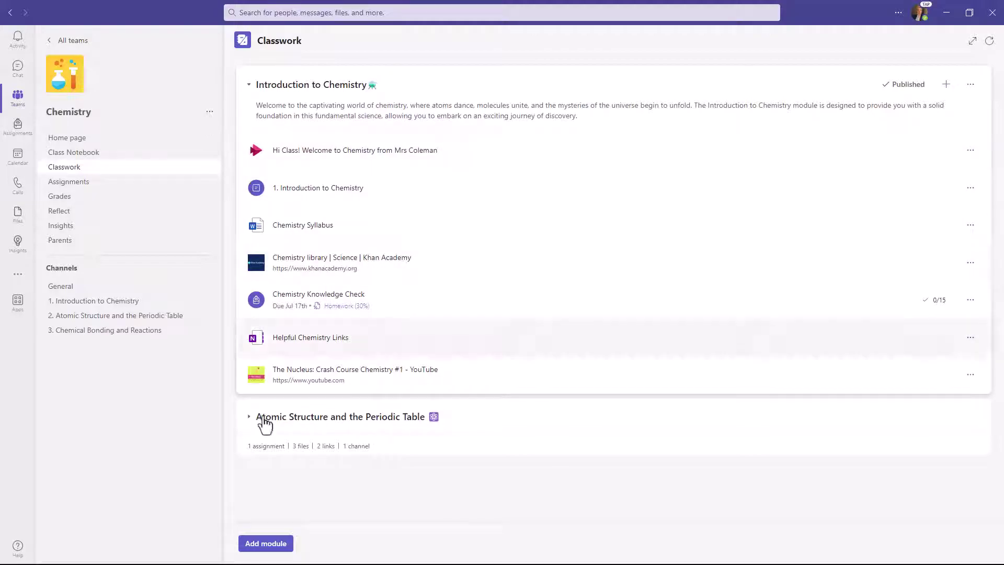
- Expand the Atomic Structure and the Periodic Table module and look over its contents
{"action": "left_click", "coordinate": [265, 424]}
{"action": "scroll", "coordinate": [325, 314], "scroll_direction": "down", "scroll_amount": 4}
{"action": "scroll", "coordinate": [386, 407], "scroll_direction": "up", "scroll_amount": 4}
{"action": "left_click_drag", "start_coordinate": [398, 189], "coordinate": [381, 208]}
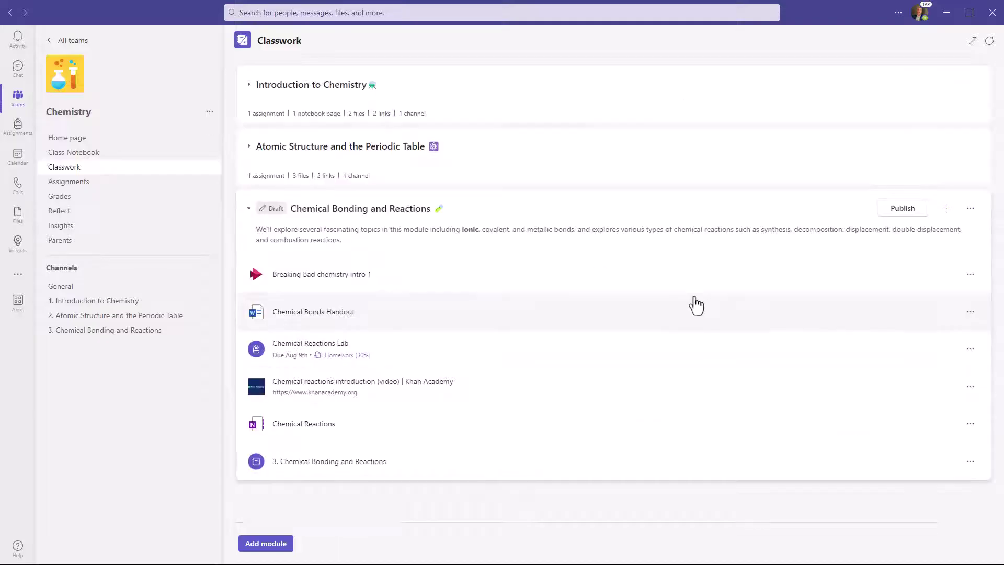
- Publish the Chemical Bonding and Reactions module so students can see it
{"action": "left_click", "coordinate": [971, 209]}
{"action": "left_click", "coordinate": [972, 212]}
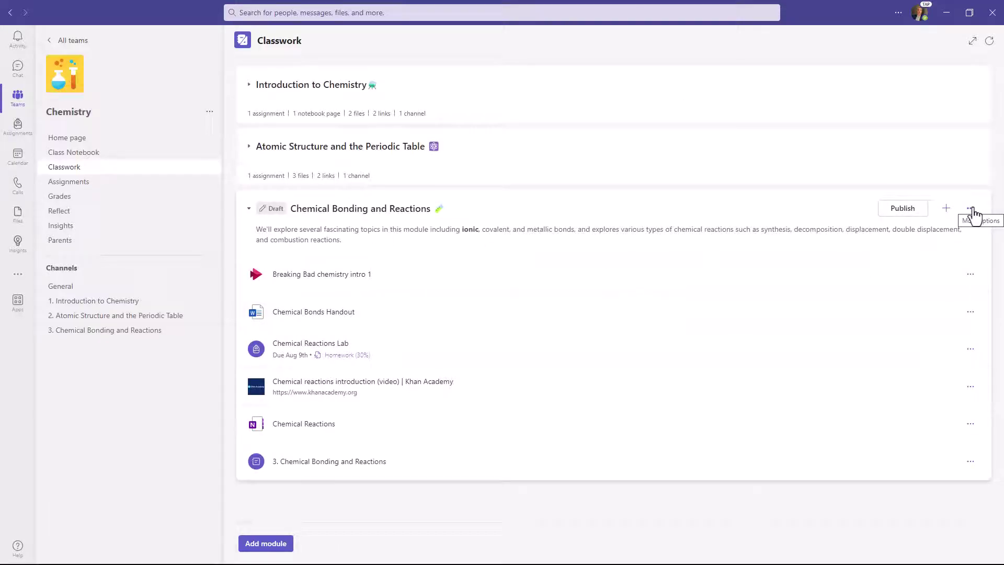
{"action": "left_click", "coordinate": [913, 210]}
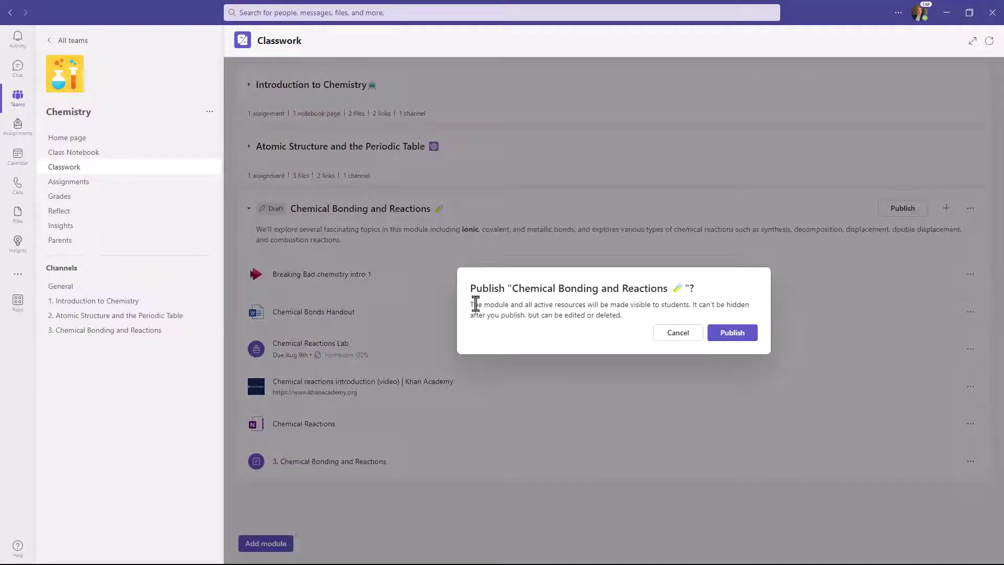
{"action": "left_click", "coordinate": [732, 333]}
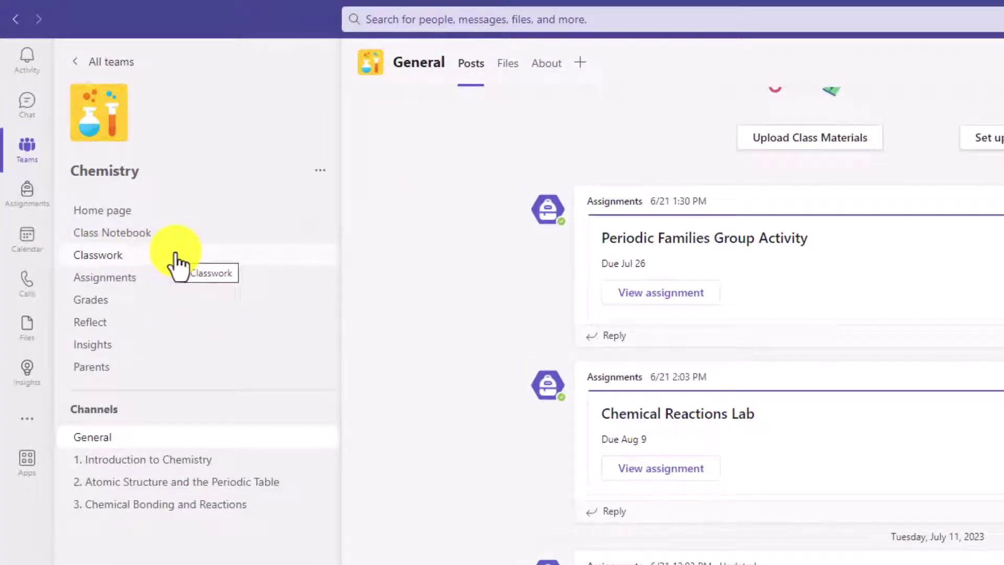
- Return to the Chemistry Classwork page and expand the Introduction to Chemistry module
{"action": "left_click", "coordinate": [176, 257]}
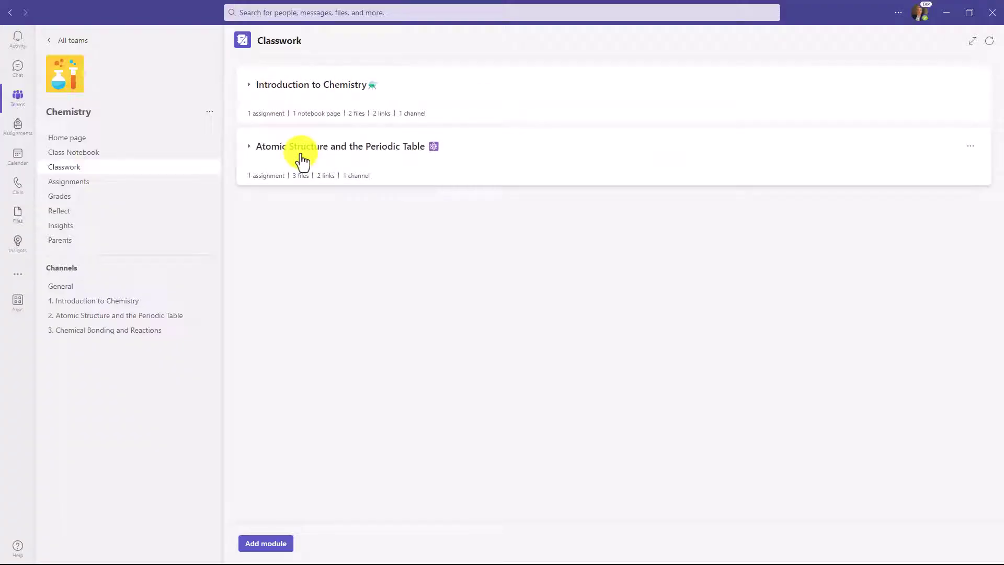
{"action": "left_click", "coordinate": [248, 93]}
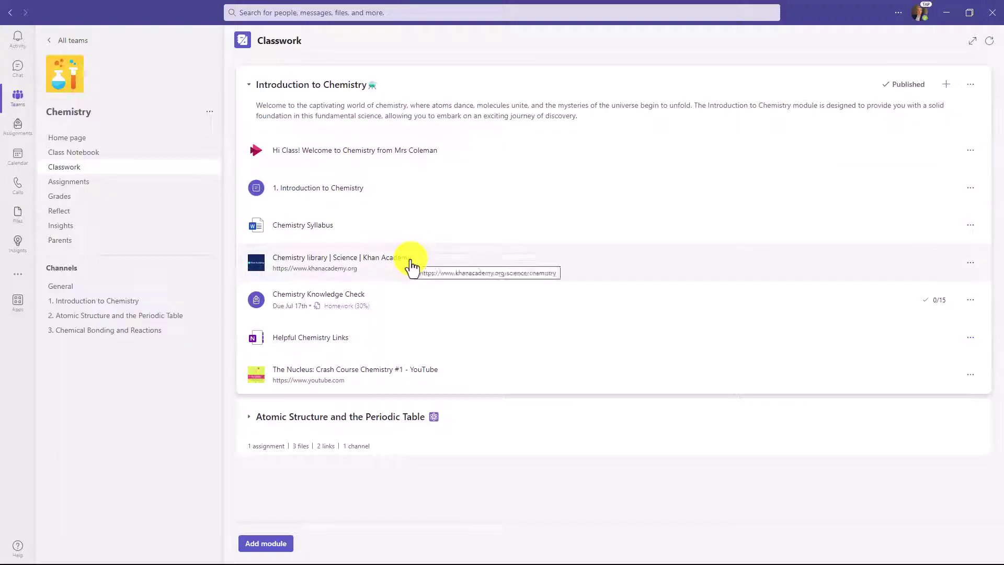
- Expand the Atomic Structure and the Periodic Table module
{"action": "left_click", "coordinate": [249, 418]}
{"action": "scroll", "coordinate": [287, 366], "scroll_direction": "down", "scroll_amount": 4}
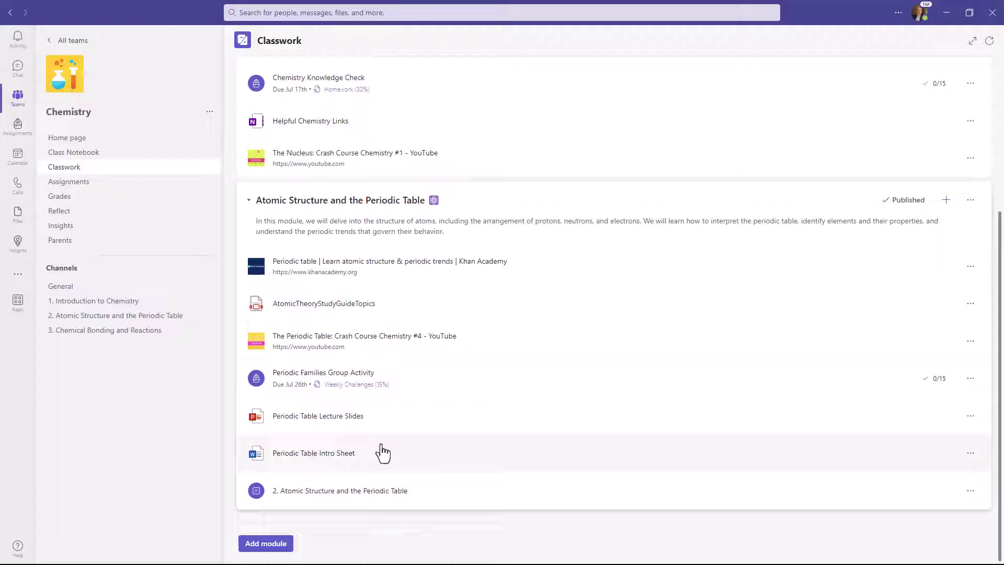
{"action": "scroll", "coordinate": [384, 408], "scroll_direction": "up", "scroll_amount": 5}
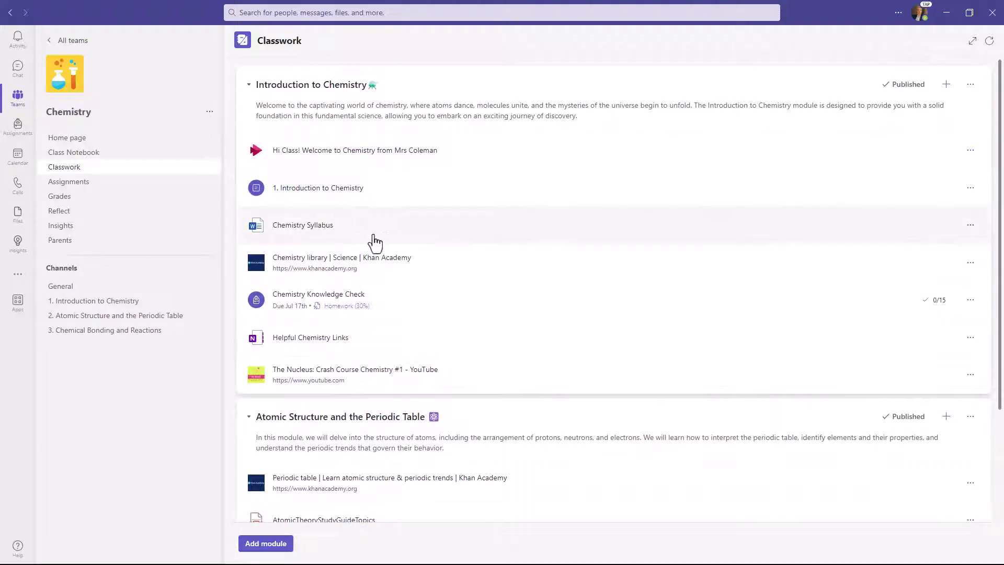
- Reorder Introduction to Chemistry so Helpful Chemistry Links sits above Chemistry Knowledge Check
{"action": "left_click_drag", "start_coordinate": [415, 239], "coordinate": [410, 192]}
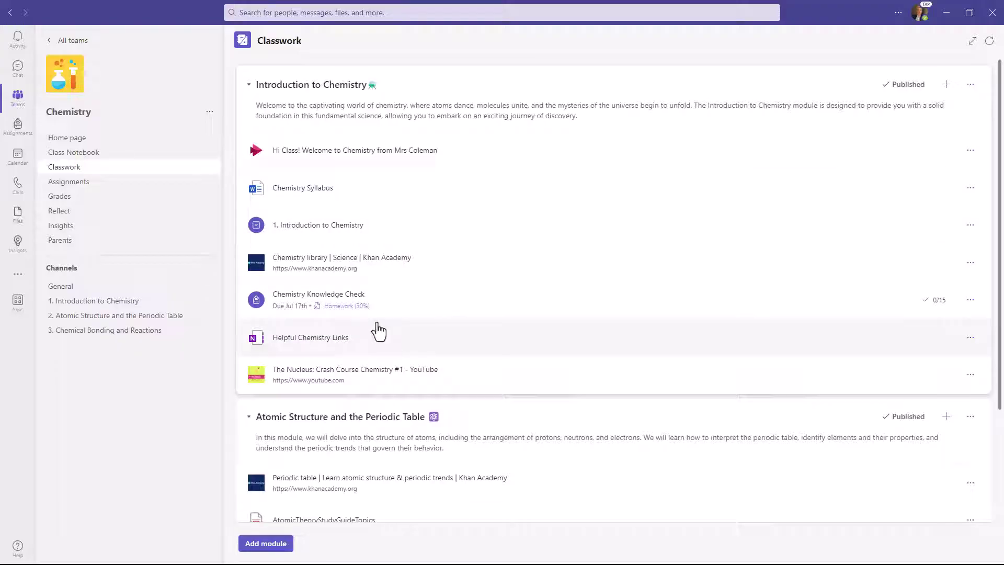
{"action": "left_click_drag", "start_coordinate": [378, 332], "coordinate": [379, 287]}
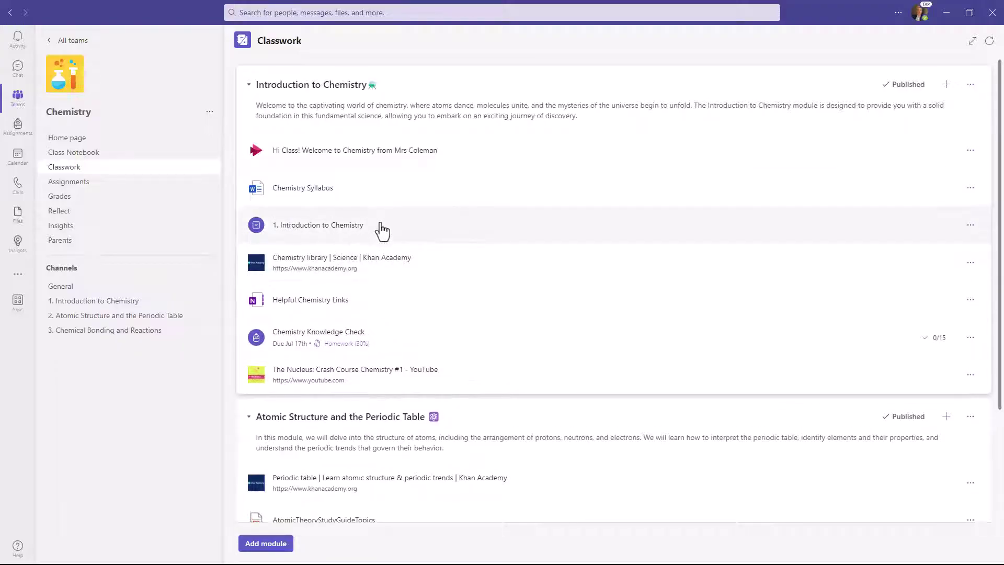
{"action": "left_click_drag", "start_coordinate": [384, 226], "coordinate": [378, 184]}
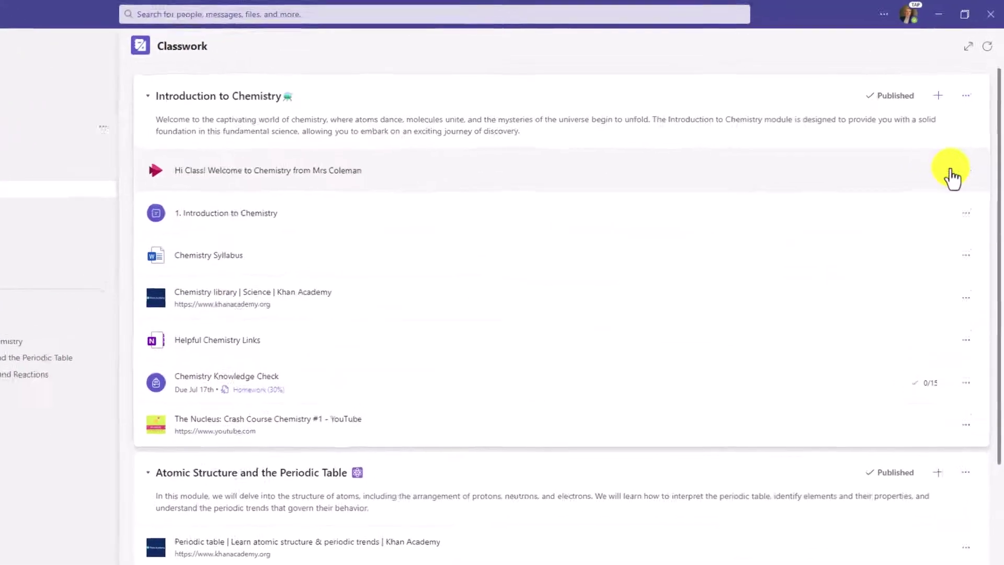
- Collapse both the Introduction to Chemistry and Atomic Structure and the Periodic Table modules
{"action": "left_click", "coordinate": [965, 170]}
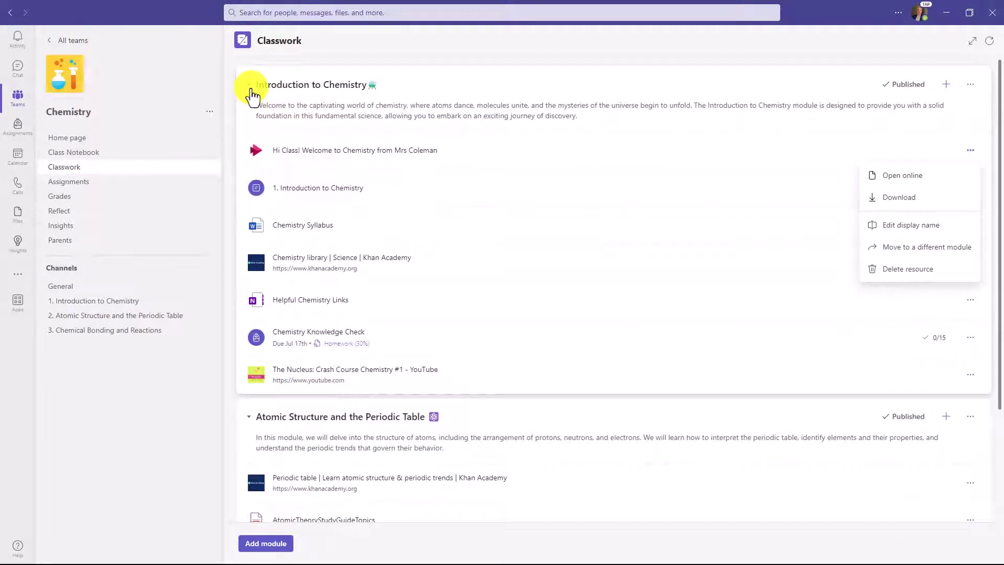
{"action": "left_click", "coordinate": [251, 93]}
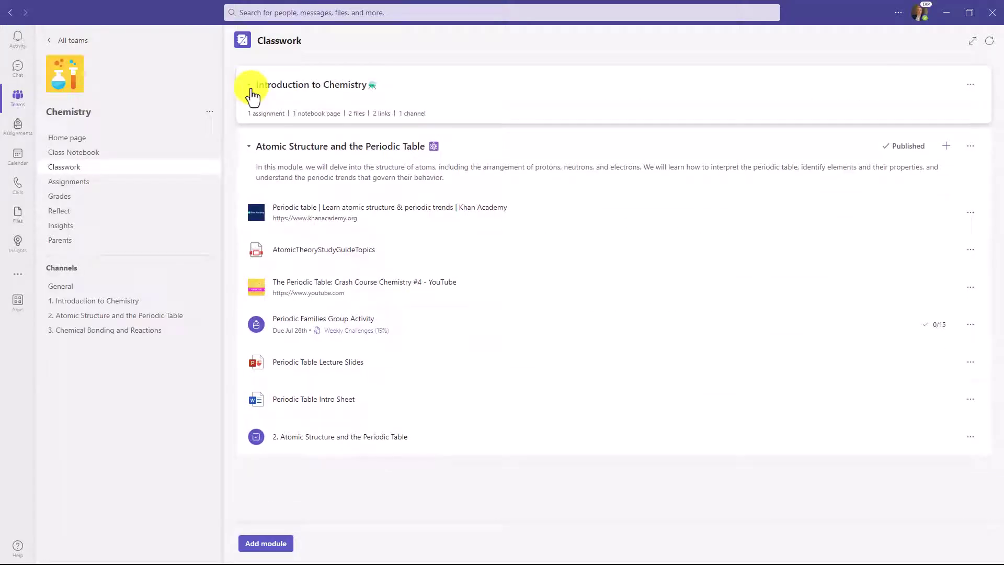
{"action": "left_click", "coordinate": [250, 148]}
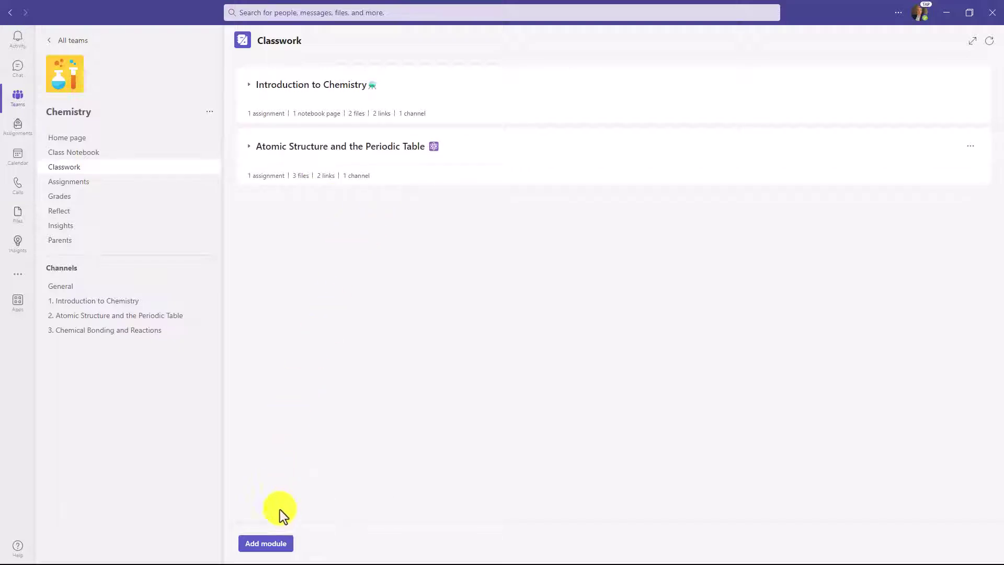
- Save a draft Chemical Bonding and Reactions module with its description, making 'ionic' bold
{"action": "left_click", "coordinate": [259, 549]}
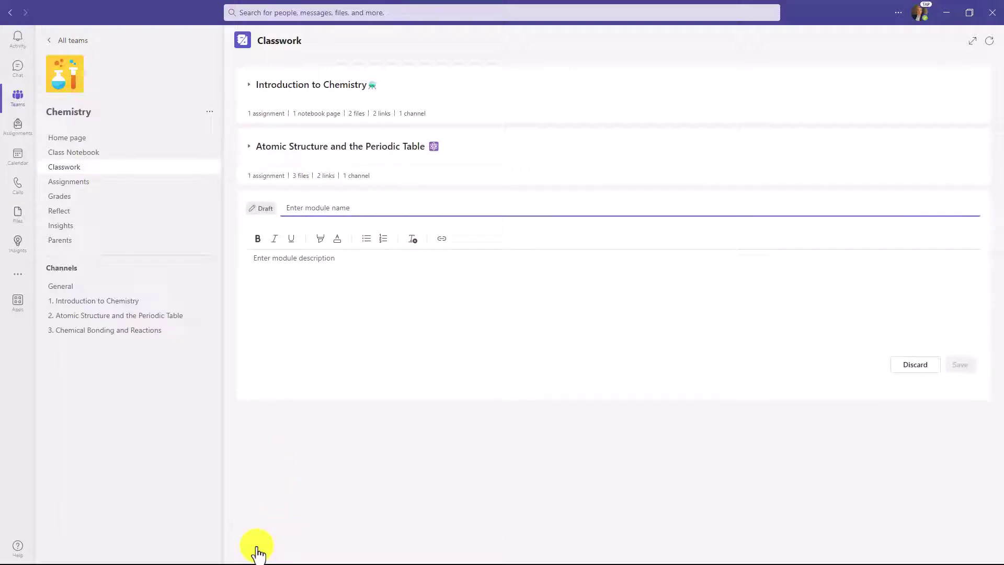
{"action": "type", "text": "Chemical Bonding and Reactions 🧪"}
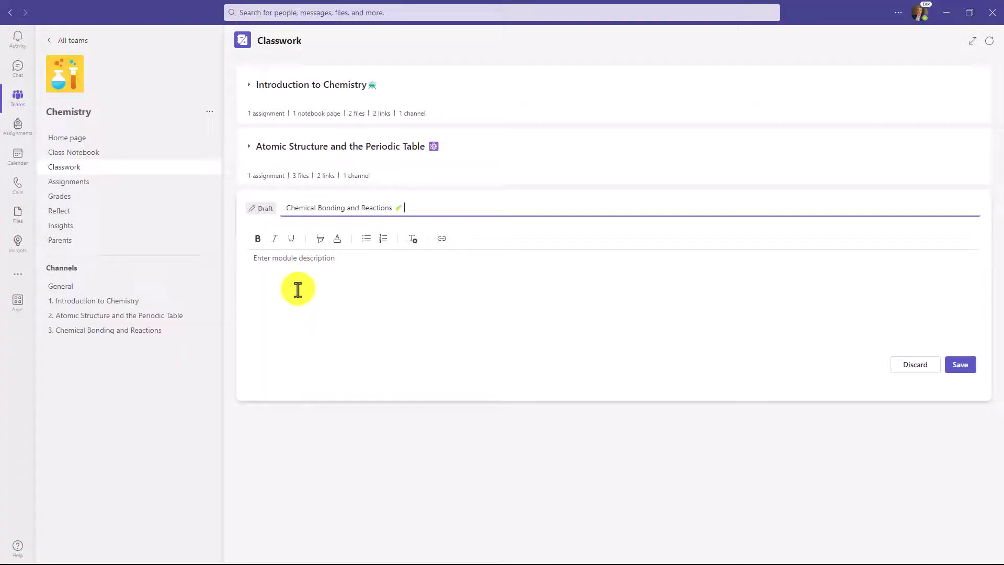
{"action": "left_click", "coordinate": [296, 266]}
{"action": "type", "text": "We'll explore several fascinating topics in this module including ionic, covalent, and metallic bonds, and explores various types of chemical reactions such as synthesis, decomposition, displacement, double displacement, and combustion reactions."}
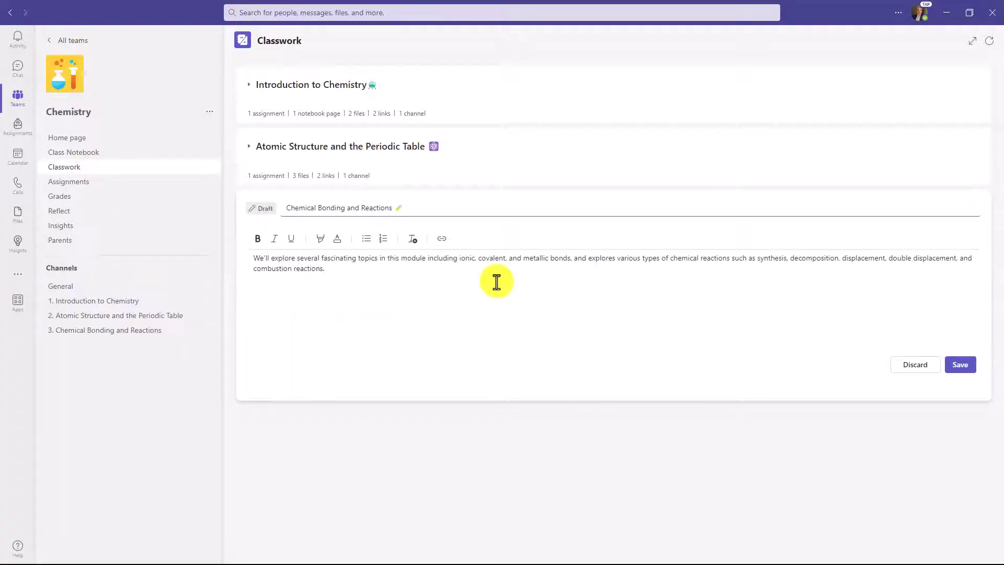
{"action": "double_click", "coordinate": [466, 258]}
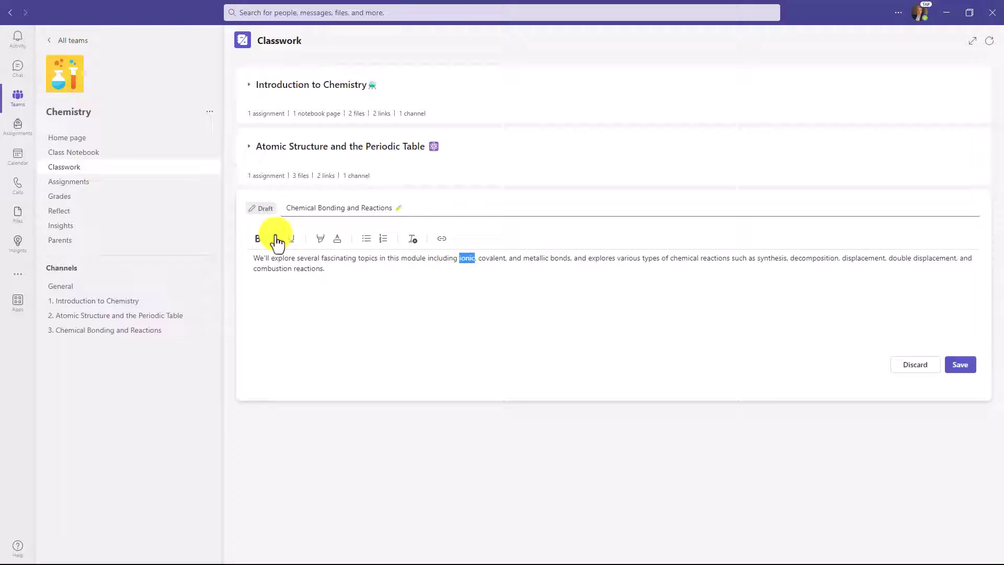
{"action": "left_click", "coordinate": [258, 238]}
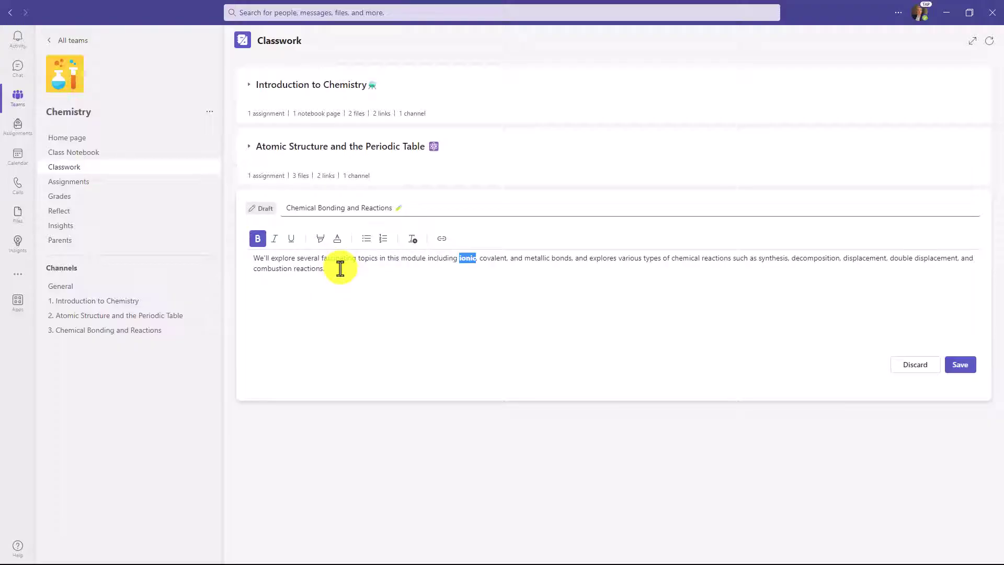
{"action": "left_click", "coordinate": [966, 363]}
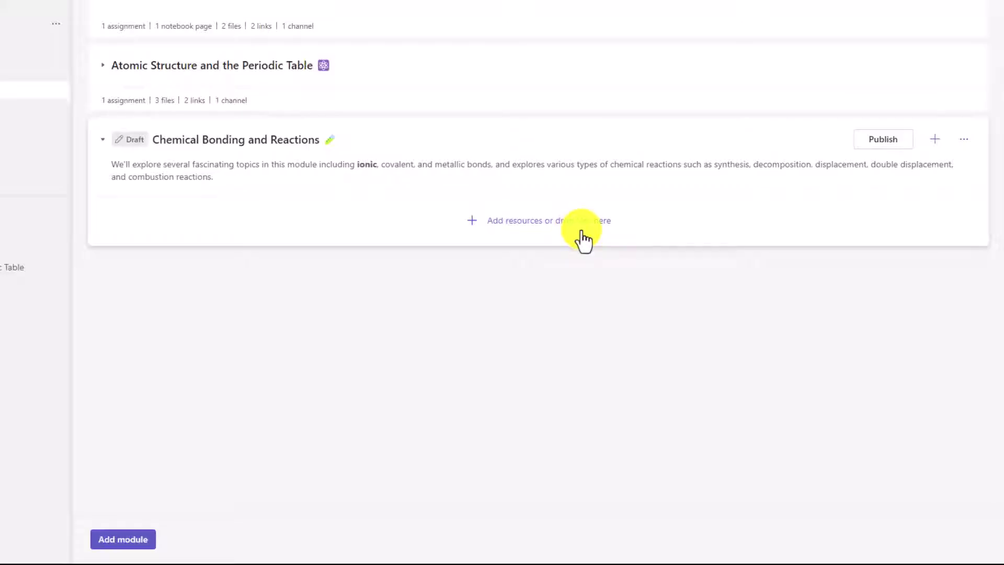
- Attach Chemical Bonds Handout.docx from the OneDrive Chemistry folder to the module
{"action": "left_click", "coordinate": [529, 226]}
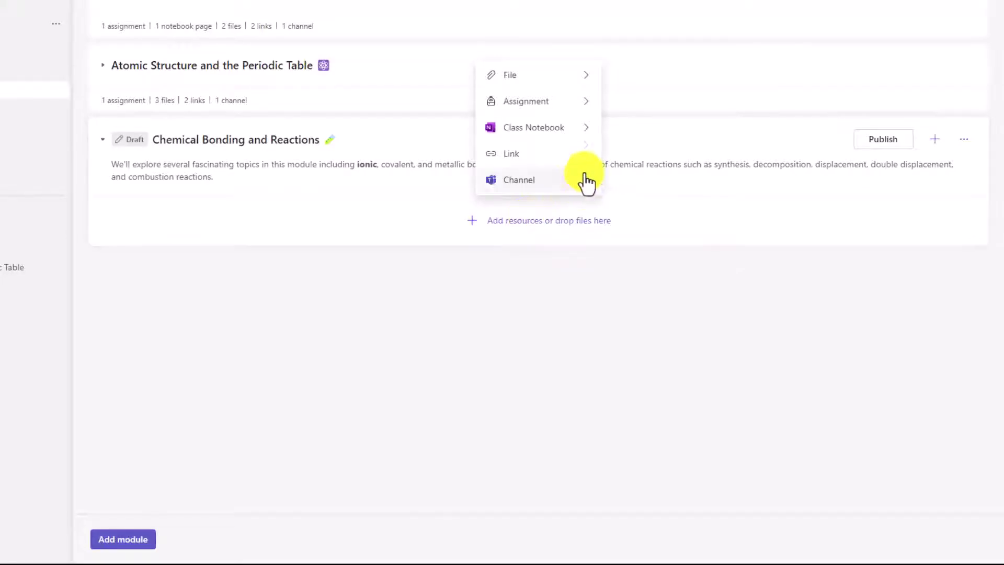
{"action": "mouse_move", "coordinate": [511, 82]}
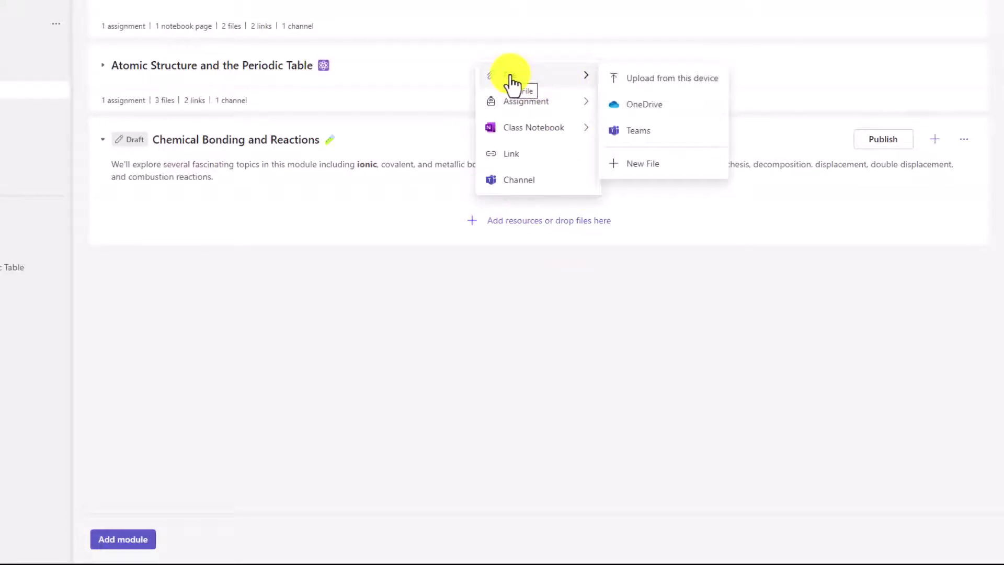
{"action": "left_click", "coordinate": [672, 112]}
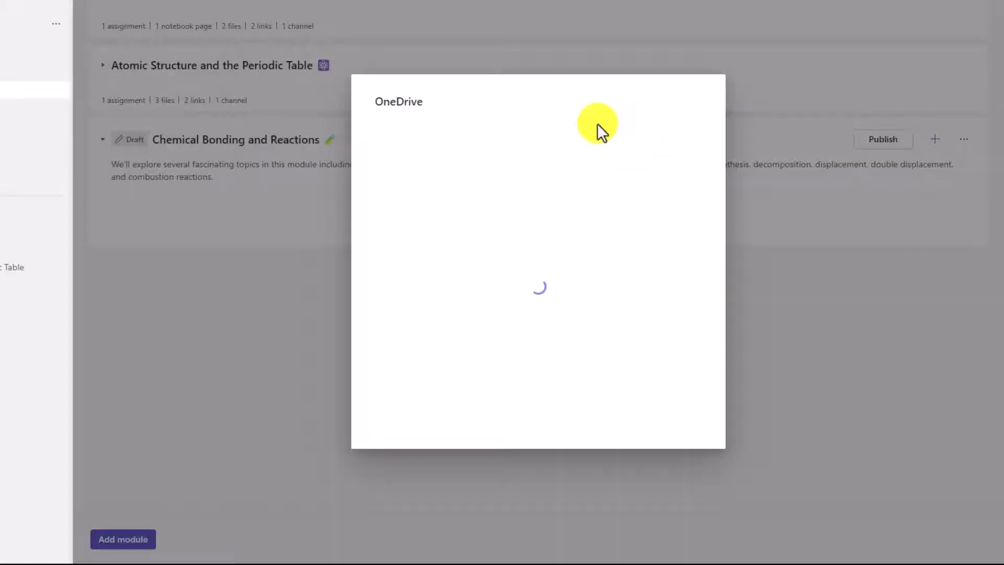
{"action": "left_click", "coordinate": [447, 164]}
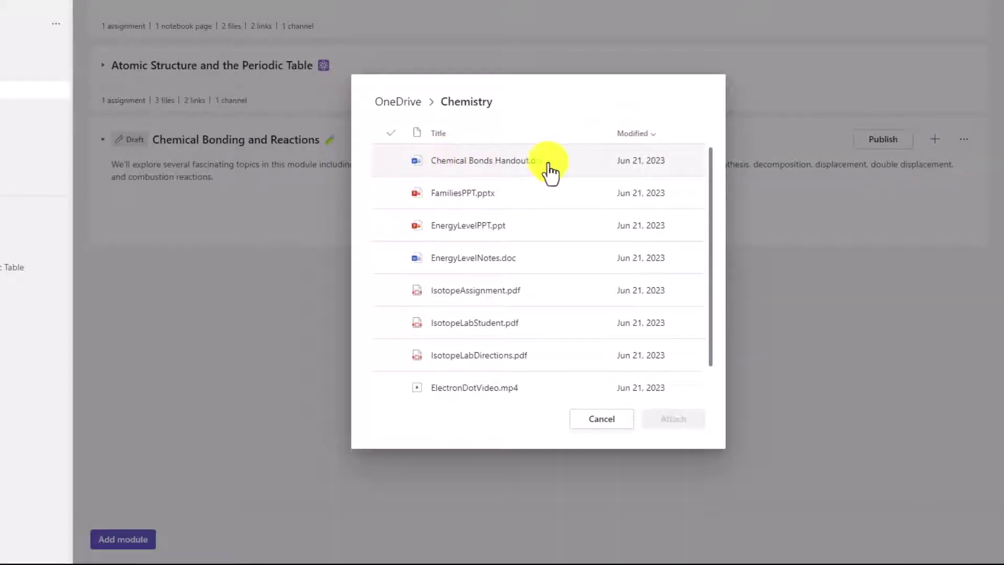
{"action": "left_click", "coordinate": [497, 168]}
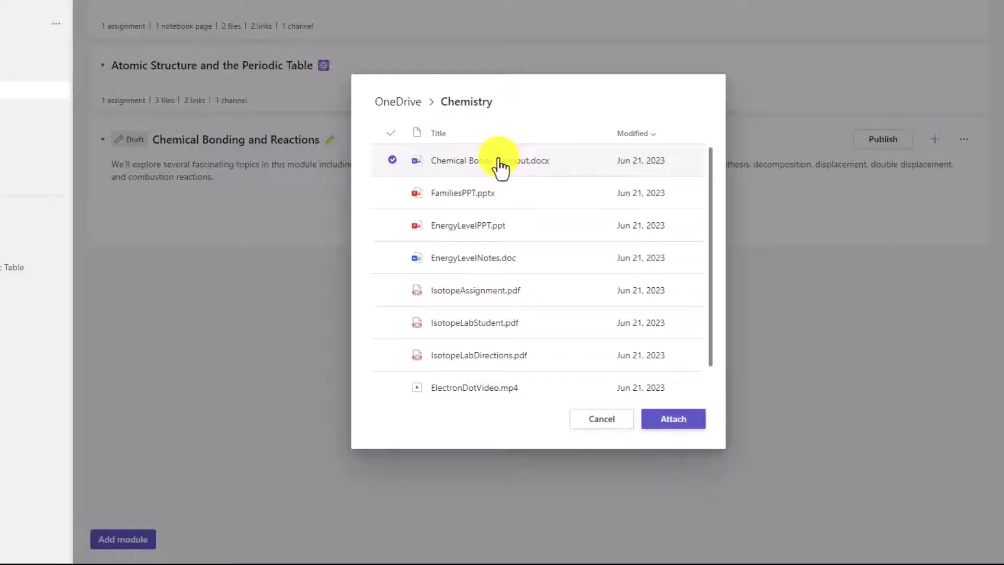
{"action": "left_click", "coordinate": [663, 421]}
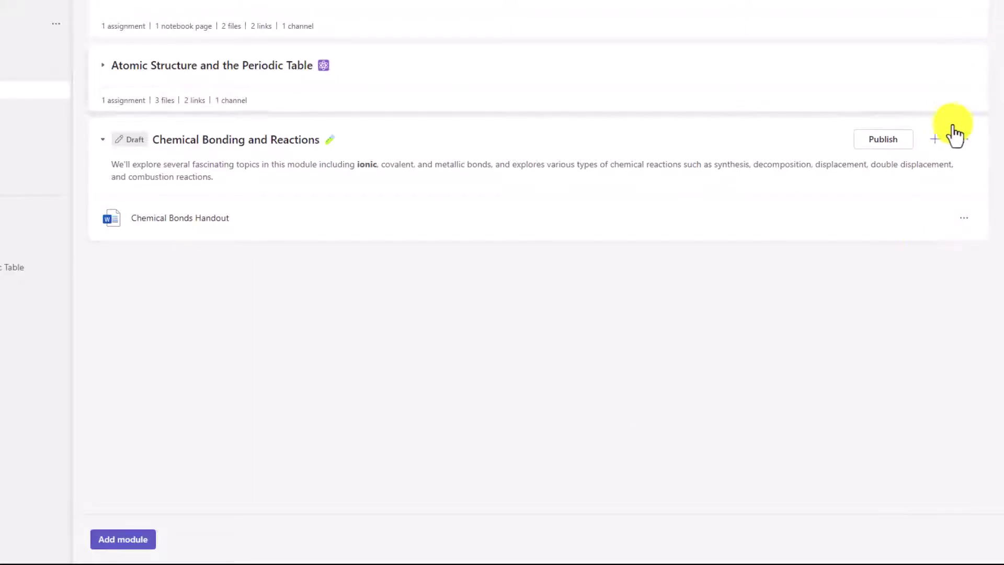
- Record a new webcam video as a file for the module
{"action": "left_click", "coordinate": [935, 140]}
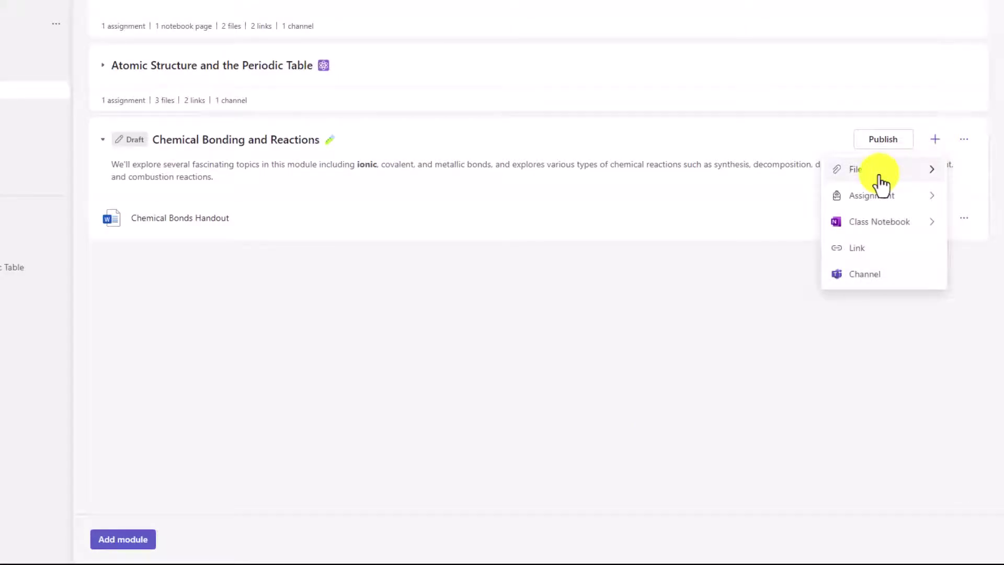
{"action": "left_click", "coordinate": [860, 175]}
{"action": "left_click", "coordinate": [751, 259]}
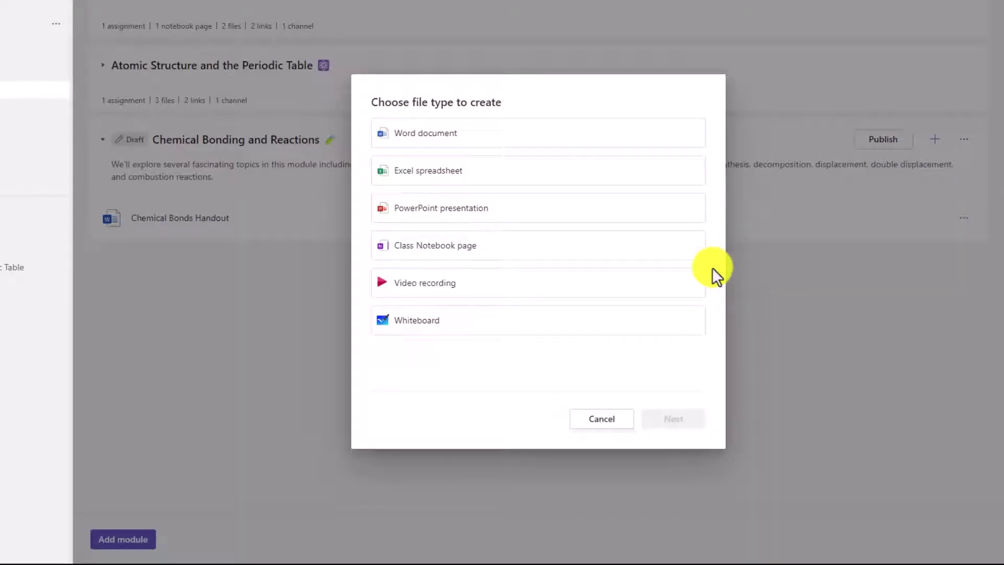
{"action": "left_click", "coordinate": [444, 289]}
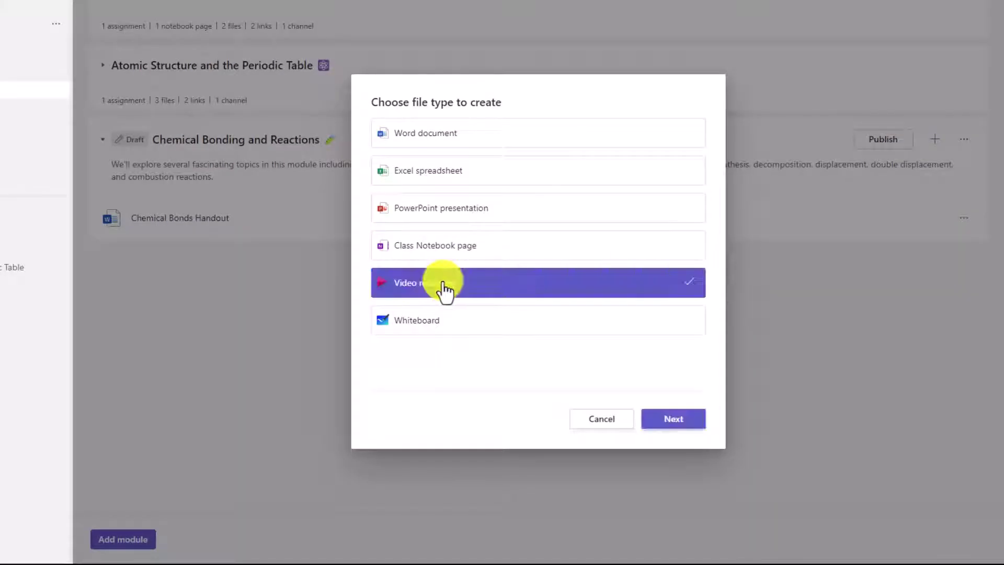
{"action": "left_click", "coordinate": [675, 421]}
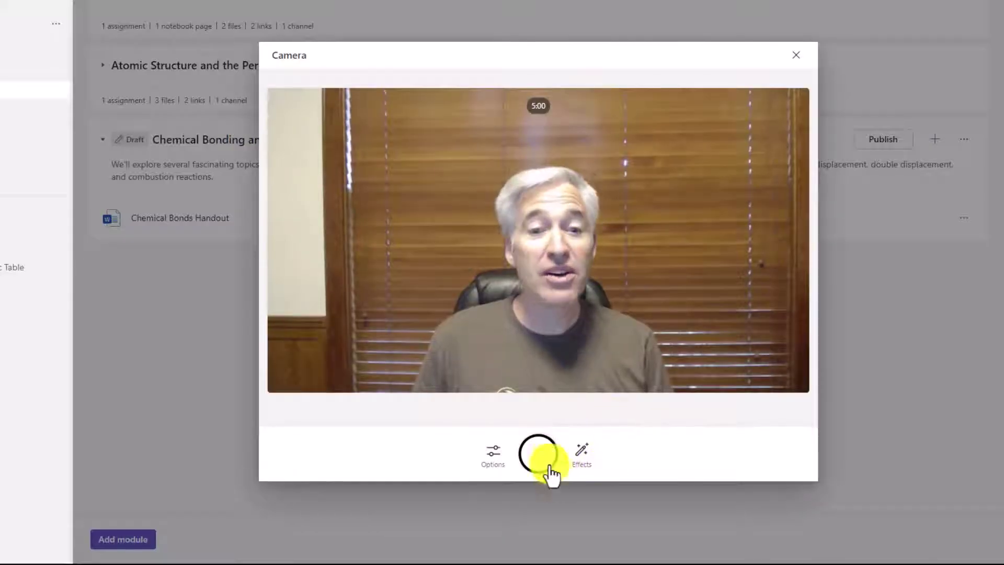
{"action": "left_click", "coordinate": [538, 454]}
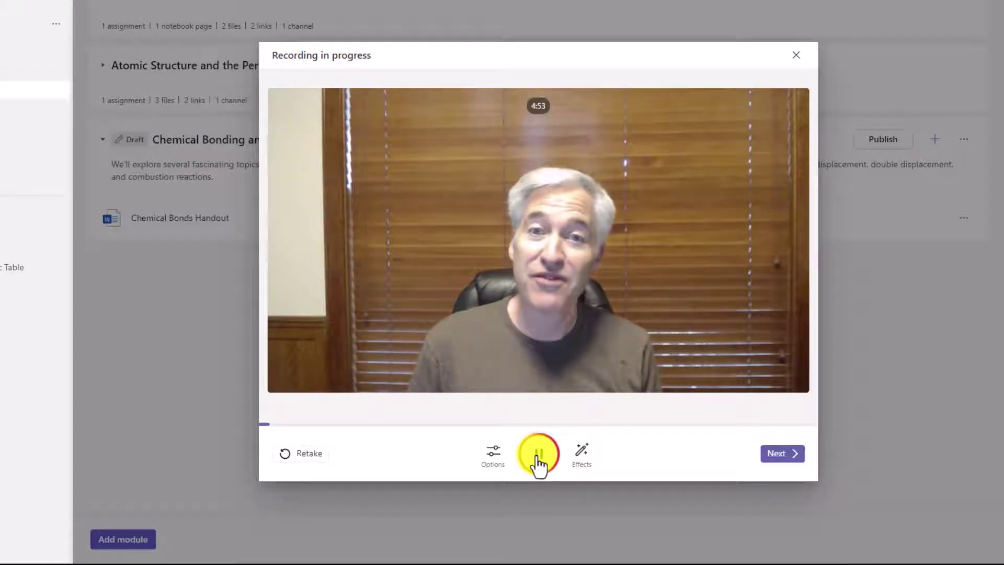
{"action": "left_click", "coordinate": [527, 456]}
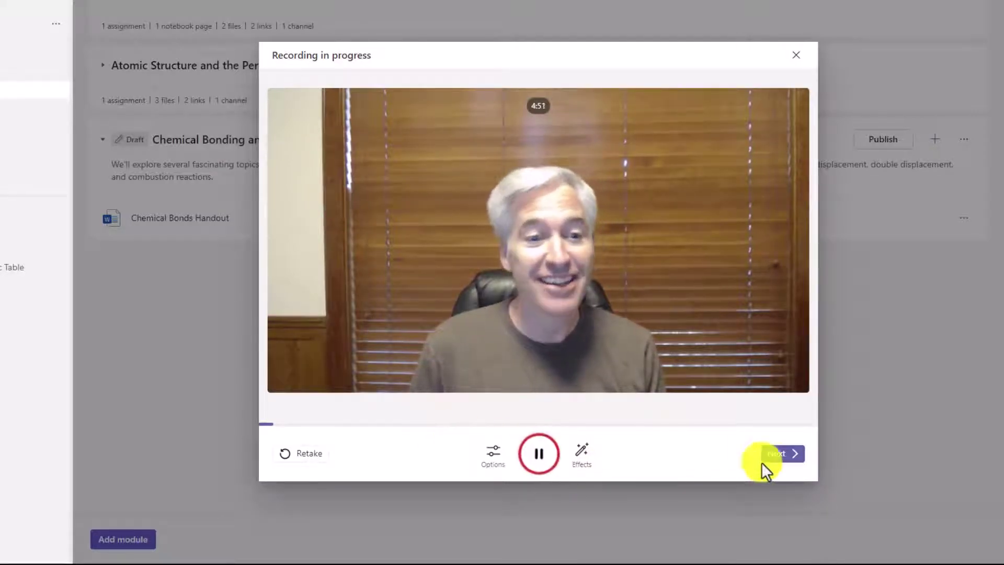
{"action": "left_click", "coordinate": [784, 455]}
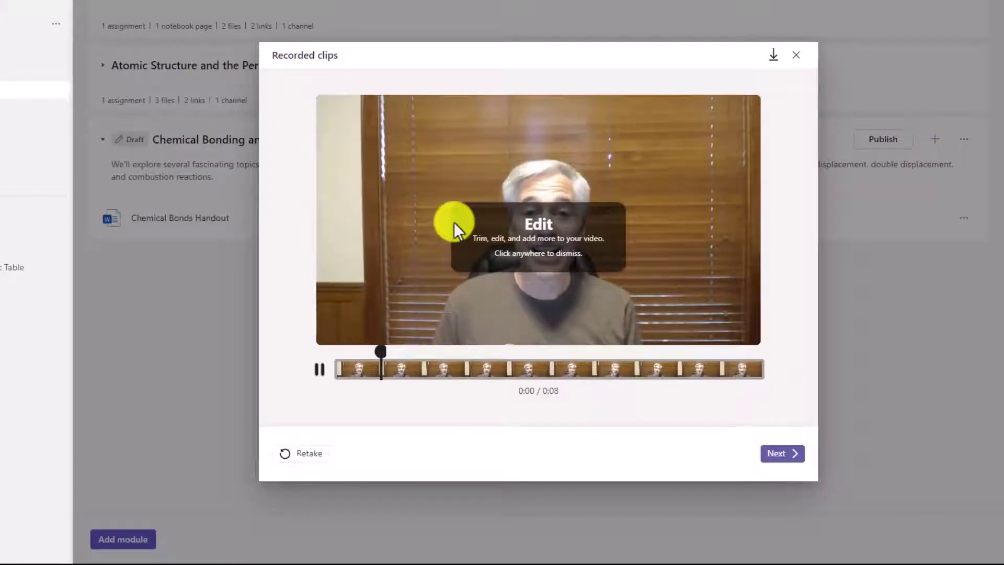
- Upload the clip as 'Breaking Bad chemistry intro 1' and move it above the handout
{"action": "left_click", "coordinate": [318, 372]}
{"action": "left_click", "coordinate": [318, 372]}
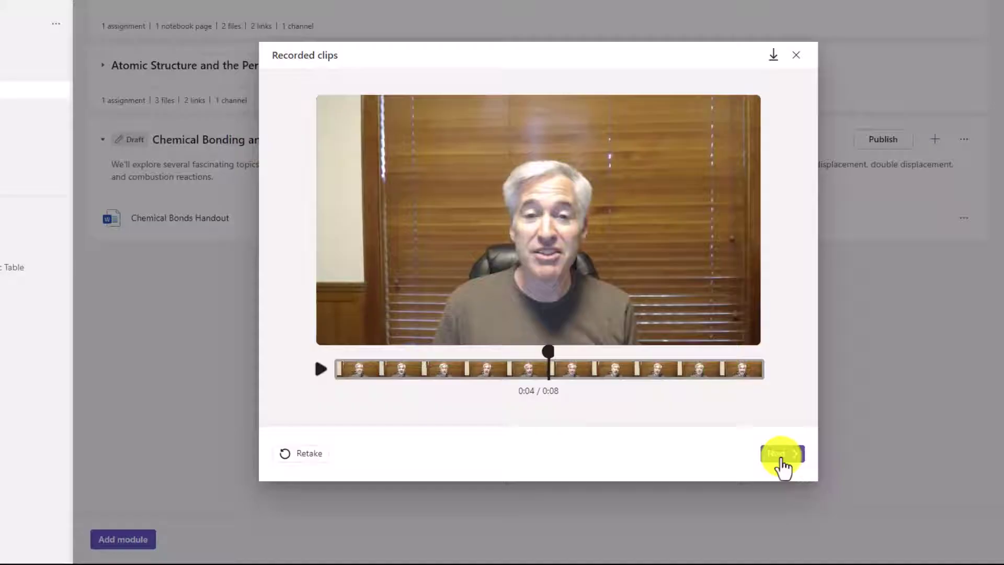
{"action": "left_click", "coordinate": [782, 453]}
{"action": "type", "text": "Breaking Bad chemistry intro"}
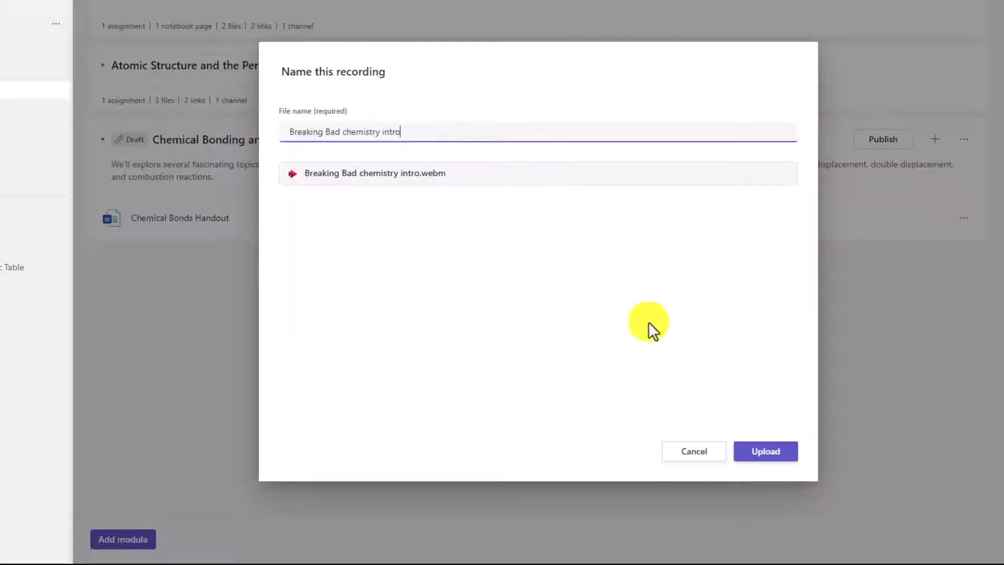
{"action": "left_click", "coordinate": [756, 453]}
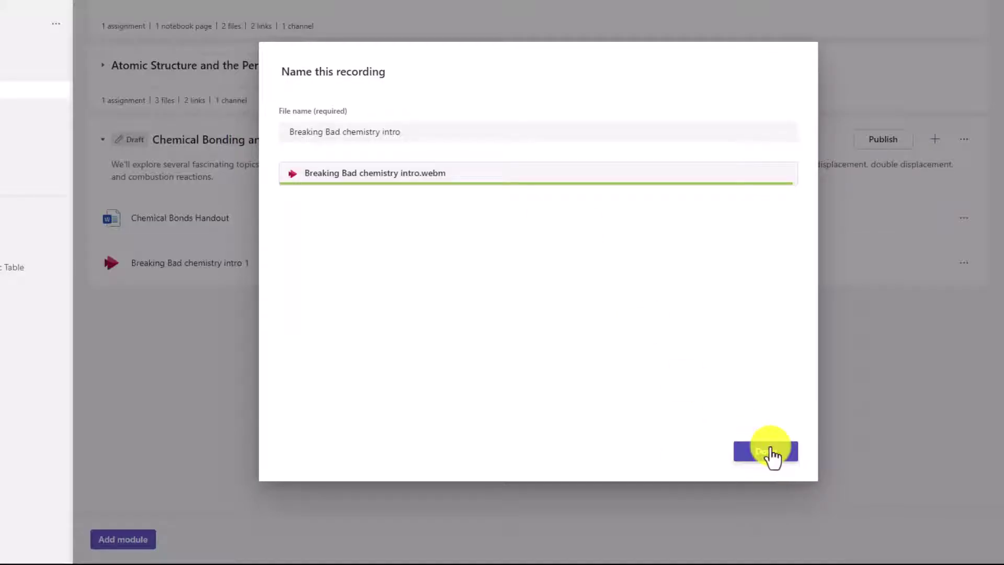
{"action": "left_click", "coordinate": [753, 451]}
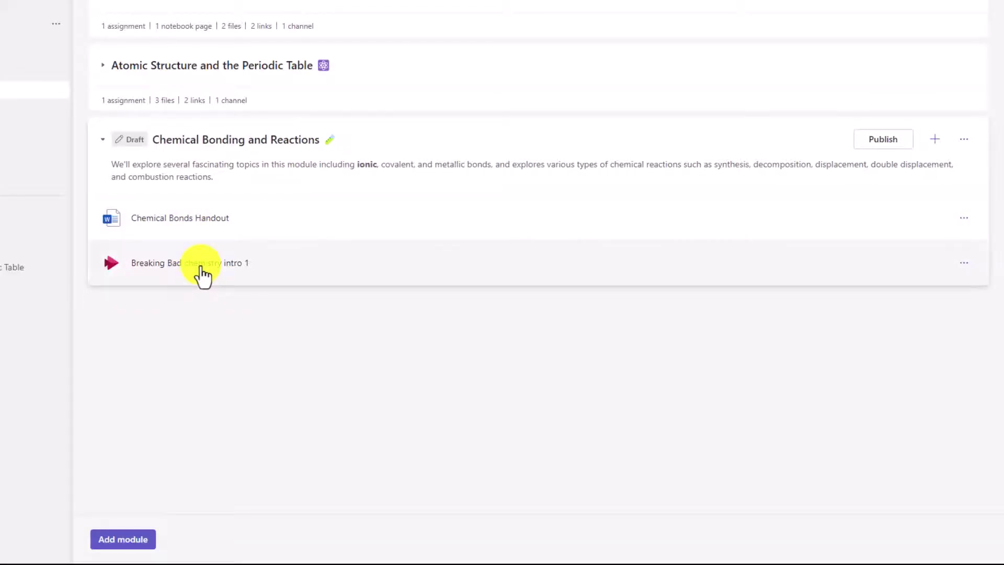
{"action": "left_click_drag", "start_coordinate": [199, 276], "coordinate": [195, 218]}
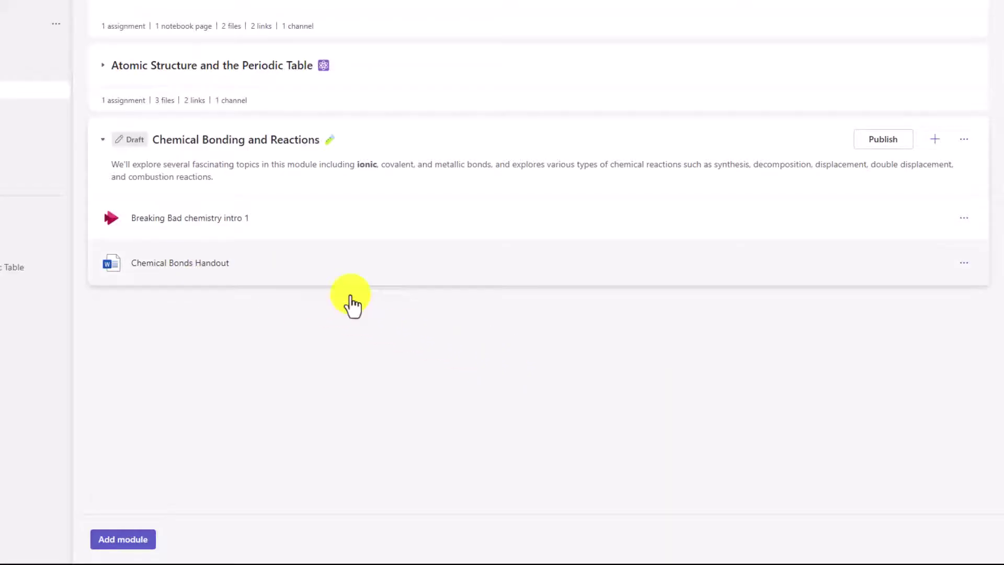
- Attach the existing Chemical Reactions Lab assignment, due Aug 9th, to the module
{"action": "left_click", "coordinate": [933, 140]}
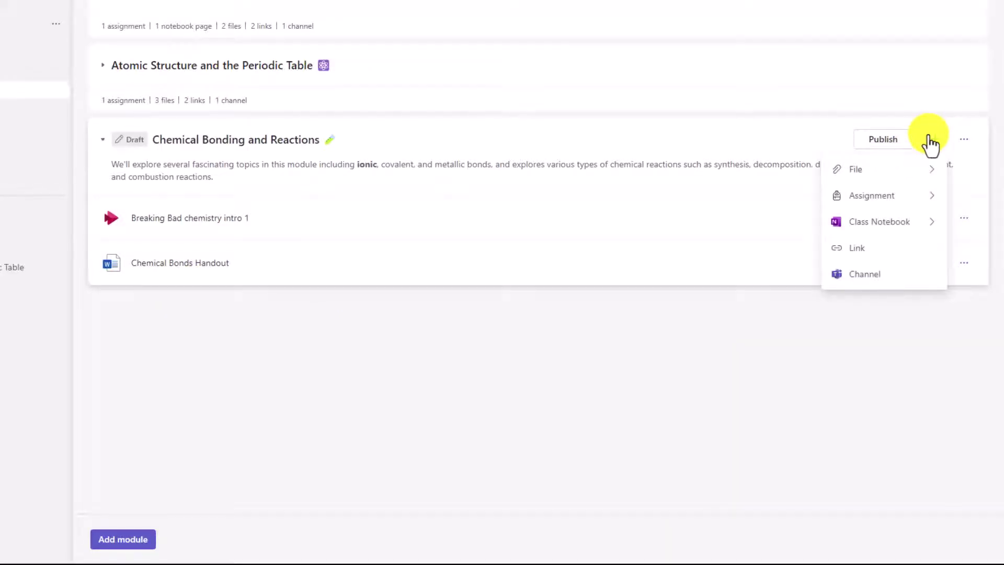
{"action": "left_click", "coordinate": [873, 198]}
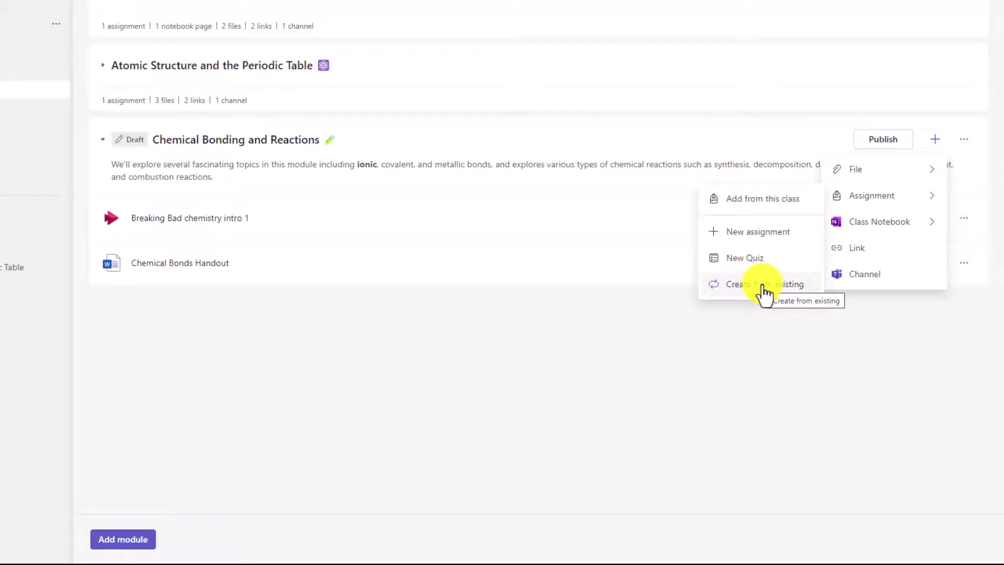
{"action": "left_click", "coordinate": [772, 200]}
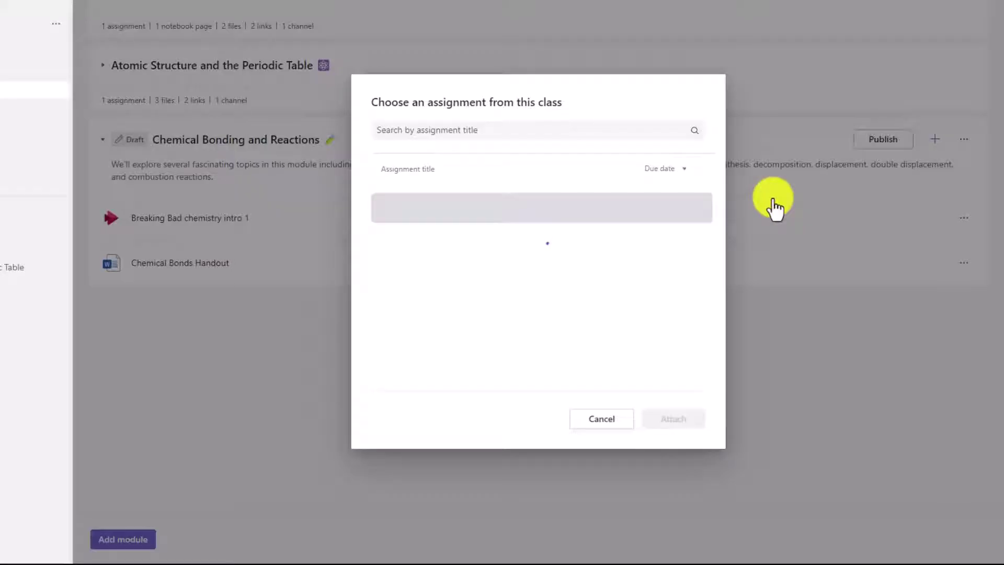
{"action": "left_click", "coordinate": [423, 210]}
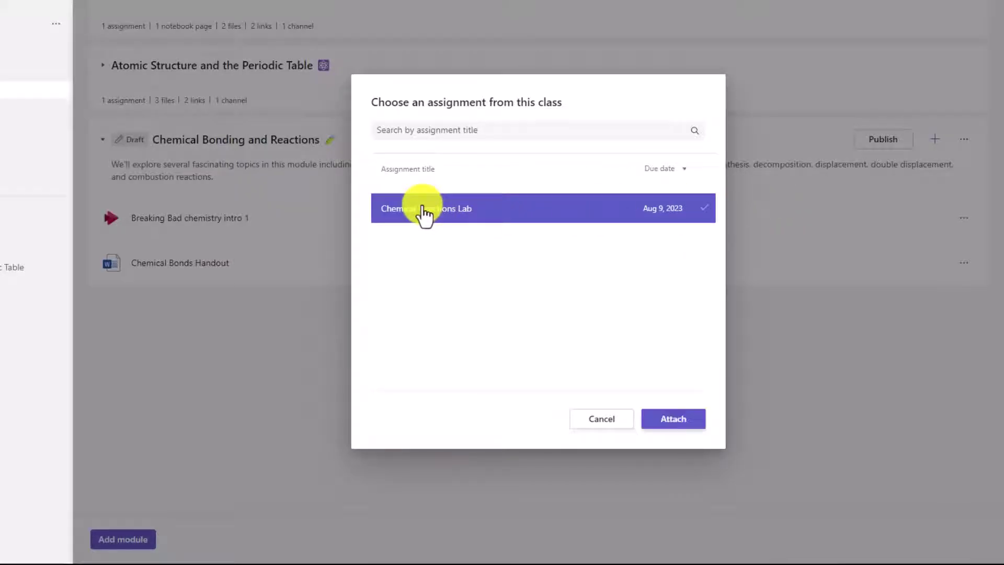
{"action": "left_click", "coordinate": [673, 422]}
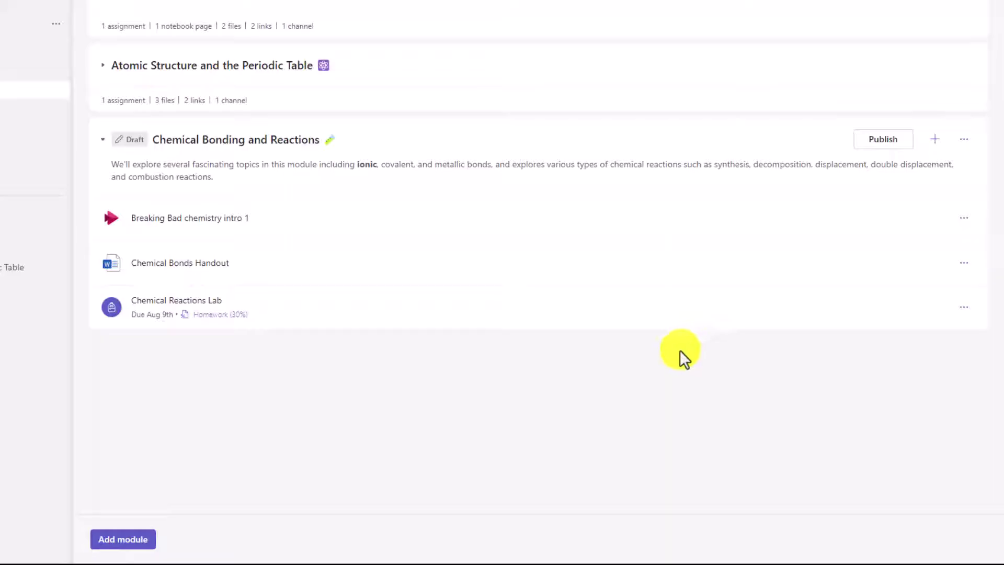
- Attach the Class Notebook page Chemical Reactions from _Content Library > Chemical Bonding and Reactions
{"action": "left_click", "coordinate": [935, 140]}
{"action": "mouse_move", "coordinate": [881, 228]}
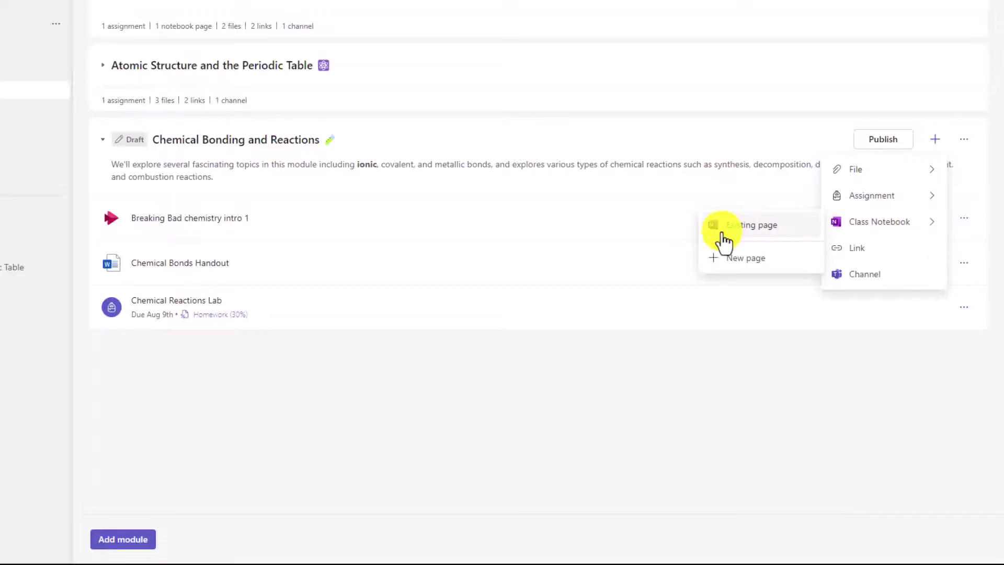
{"action": "left_click", "coordinate": [753, 237]}
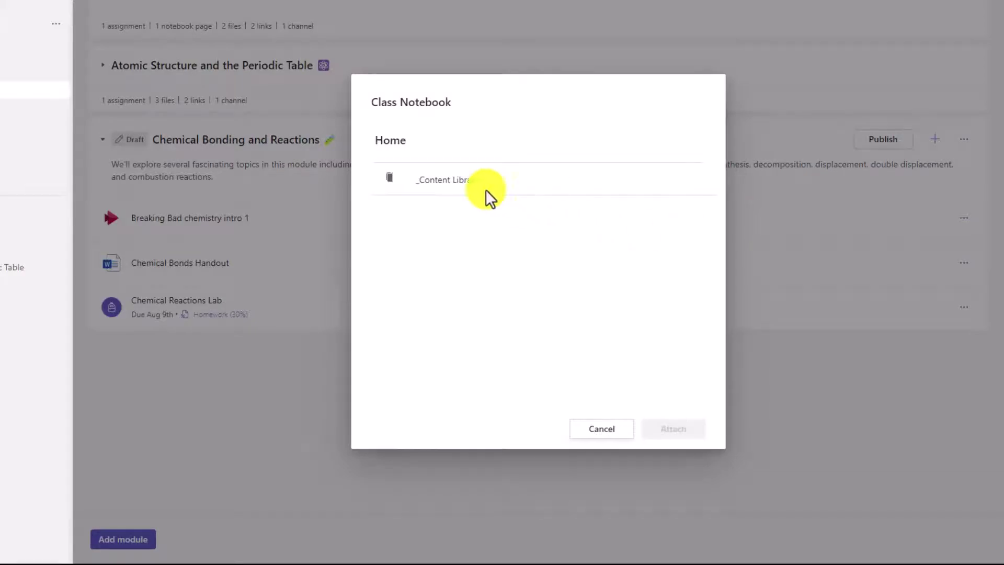
{"action": "left_click", "coordinate": [448, 190]}
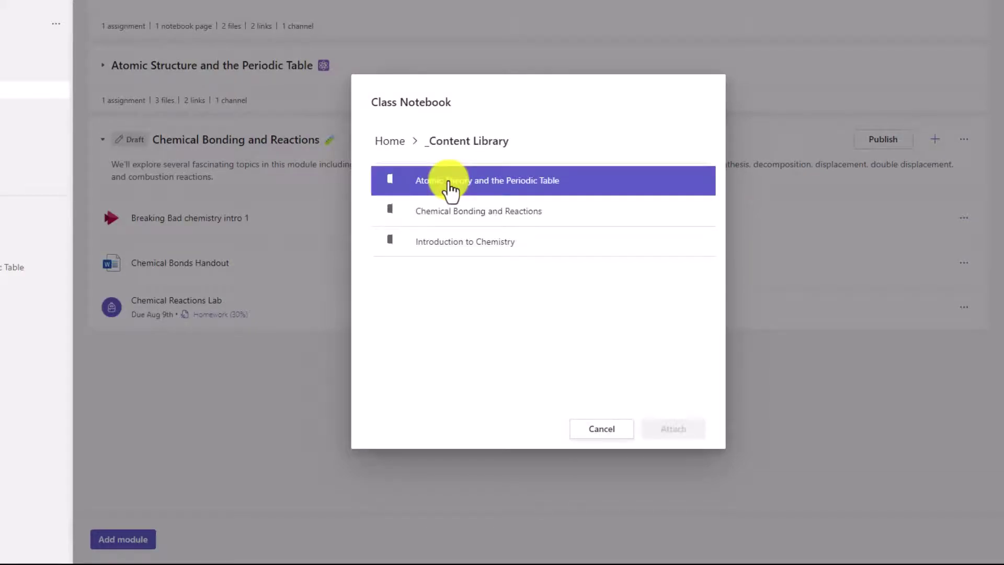
{"action": "left_click", "coordinate": [464, 212]}
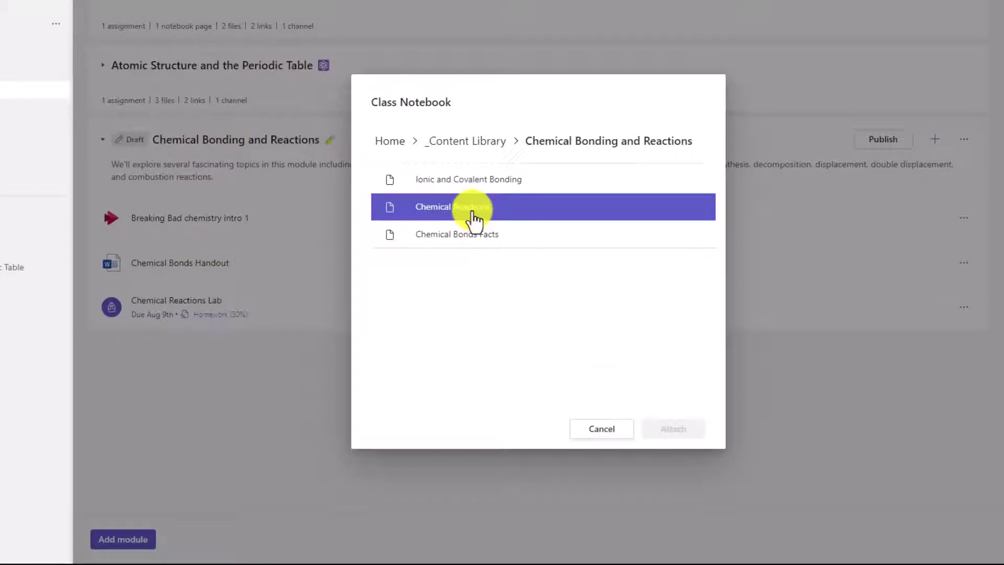
{"action": "left_click", "coordinate": [474, 217]}
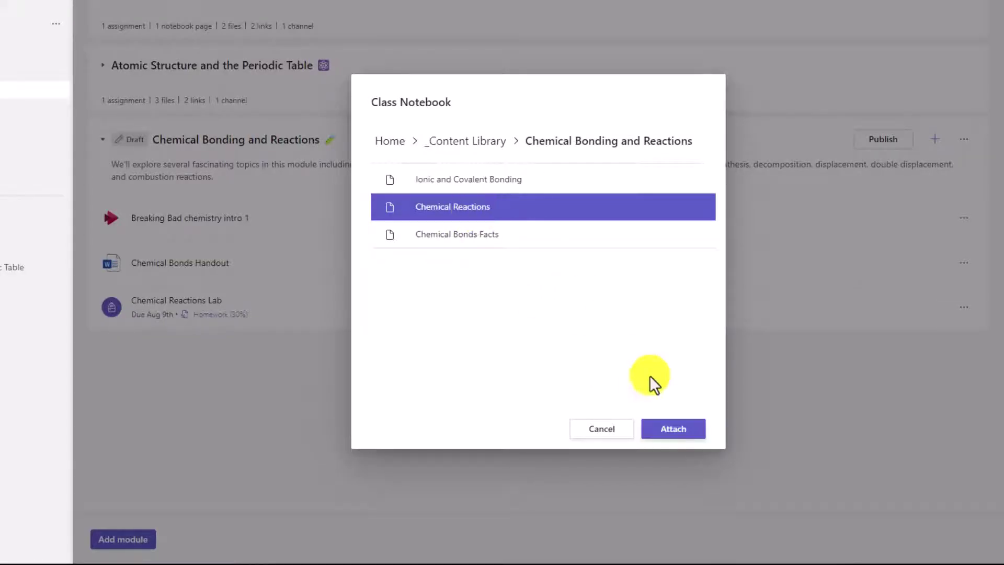
{"action": "left_click", "coordinate": [675, 429]}
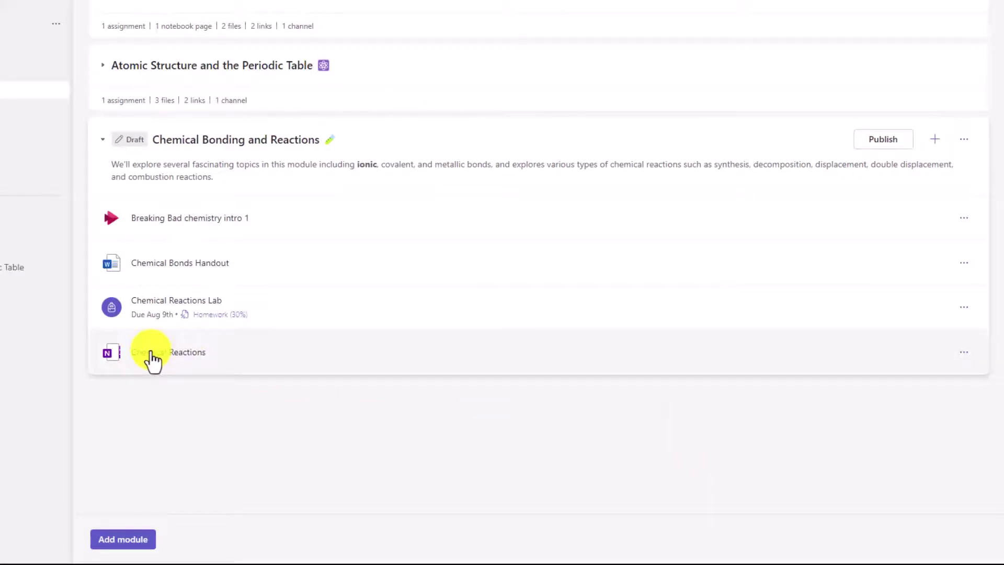
- Add the channel 3. Chemical Bonding and Reactions as a module resource
{"action": "left_click", "coordinate": [935, 139]}
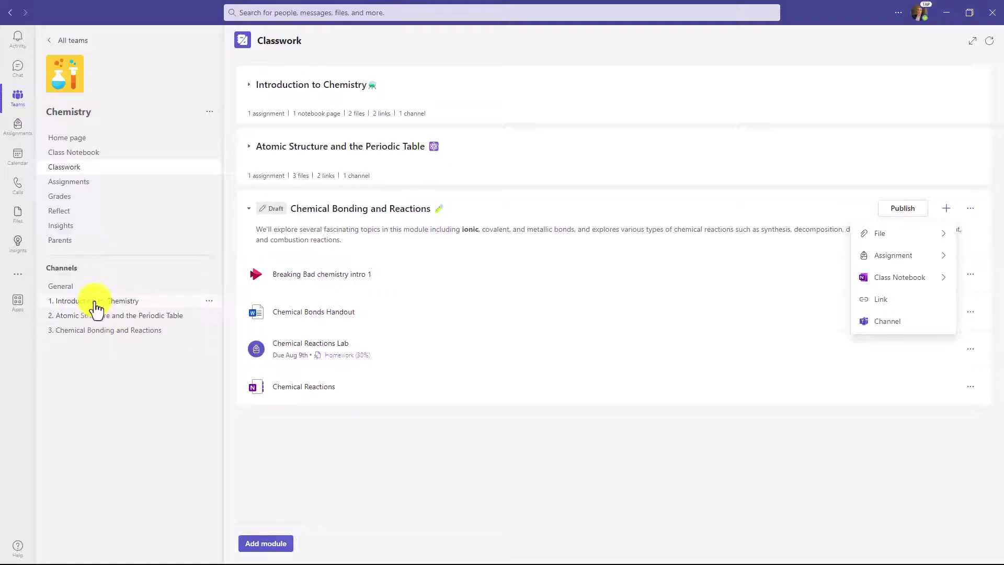
{"action": "left_click", "coordinate": [889, 322]}
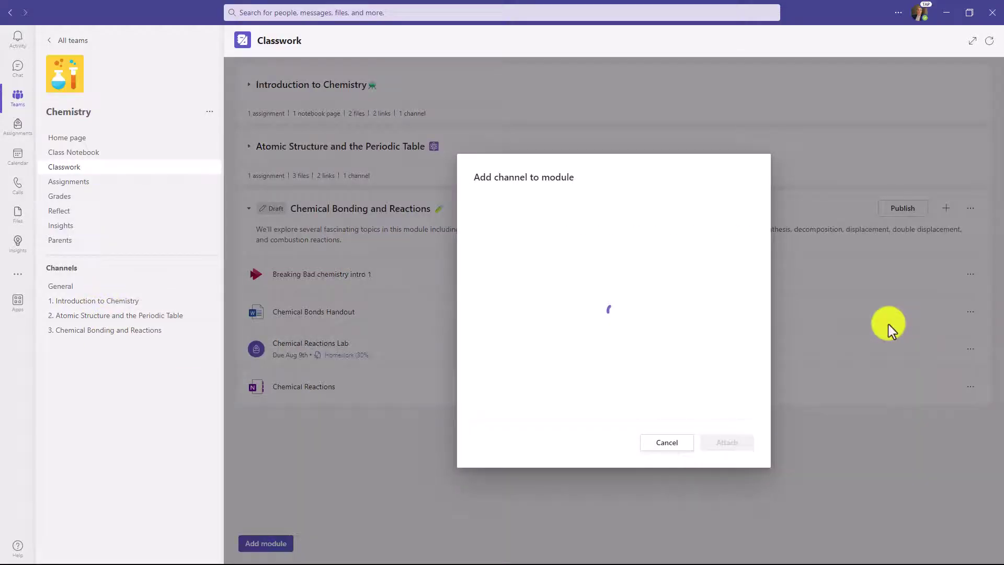
{"action": "left_click", "coordinate": [584, 272]}
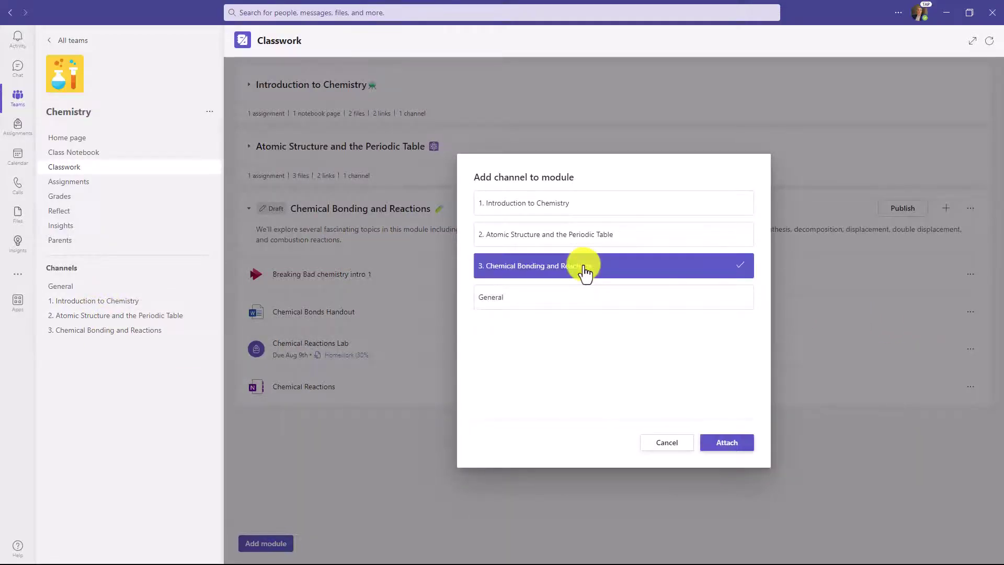
{"action": "left_click", "coordinate": [735, 446]}
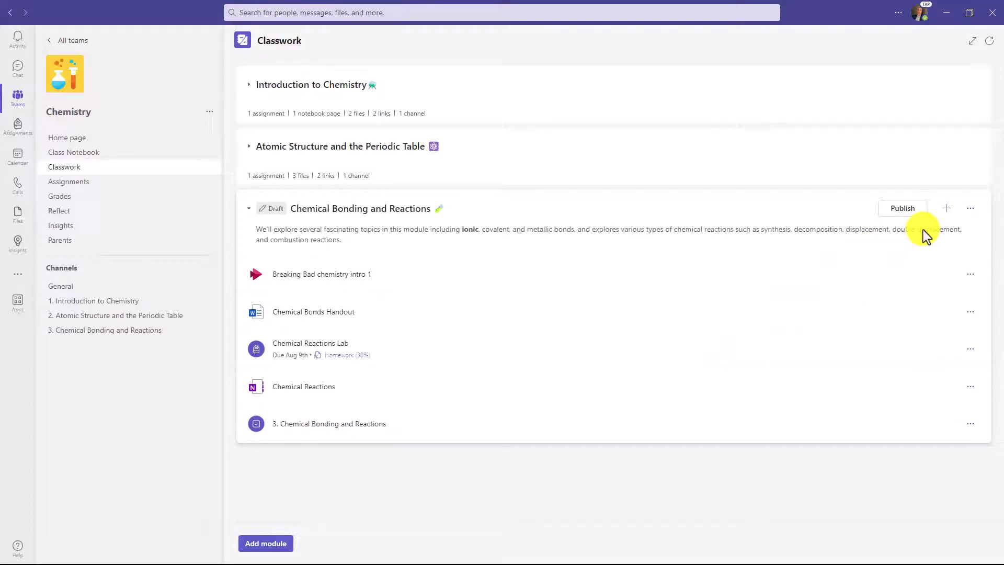
- Attach the Khan Academy 'Chemical reactions introduction (video)' link and move it above Chemical Reactions
{"action": "left_click", "coordinate": [947, 209]}
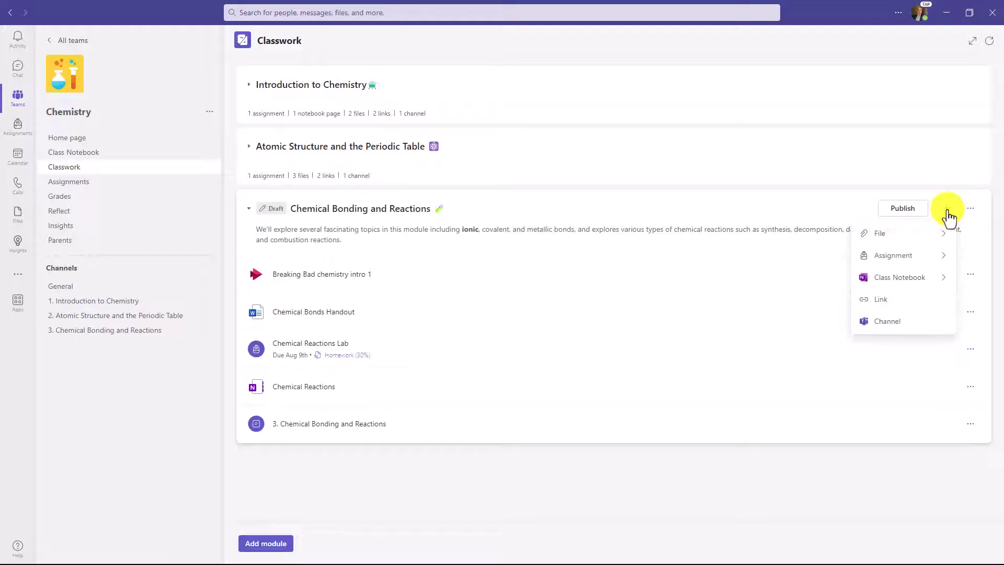
{"action": "left_click", "coordinate": [891, 299]}
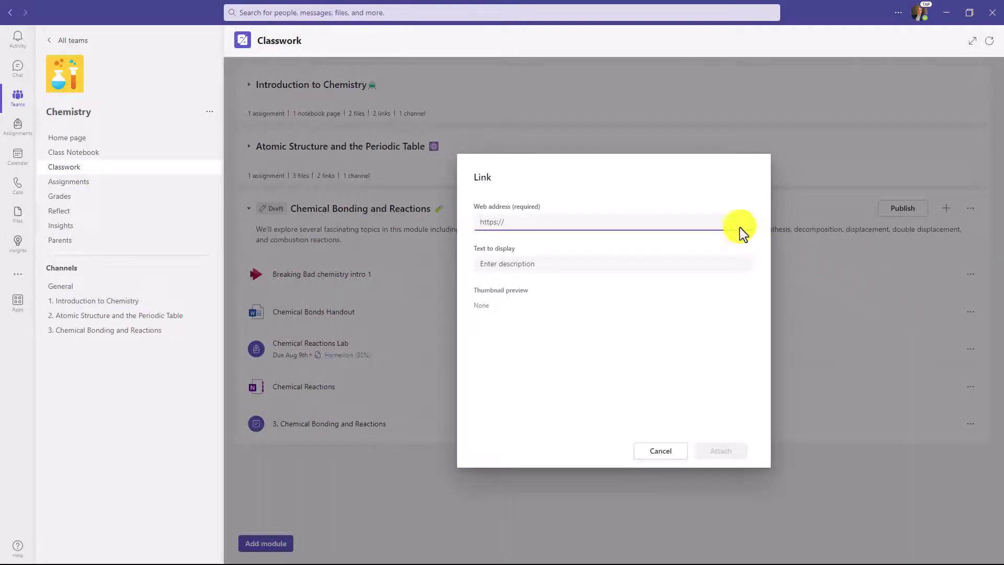
{"action": "key", "text": "ctrl+v"}
{"action": "left_click", "coordinate": [511, 264]}
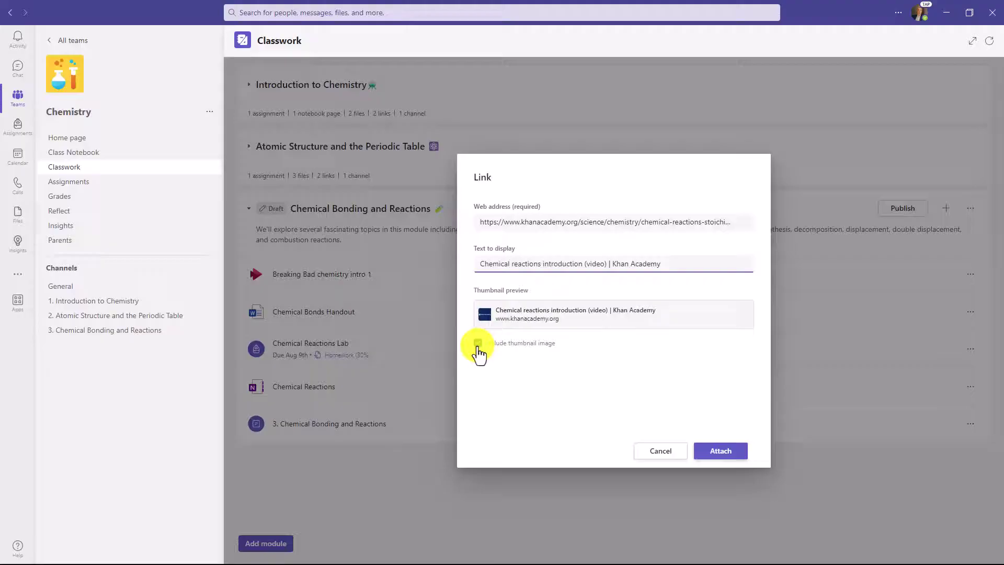
{"action": "left_click", "coordinate": [720, 451]}
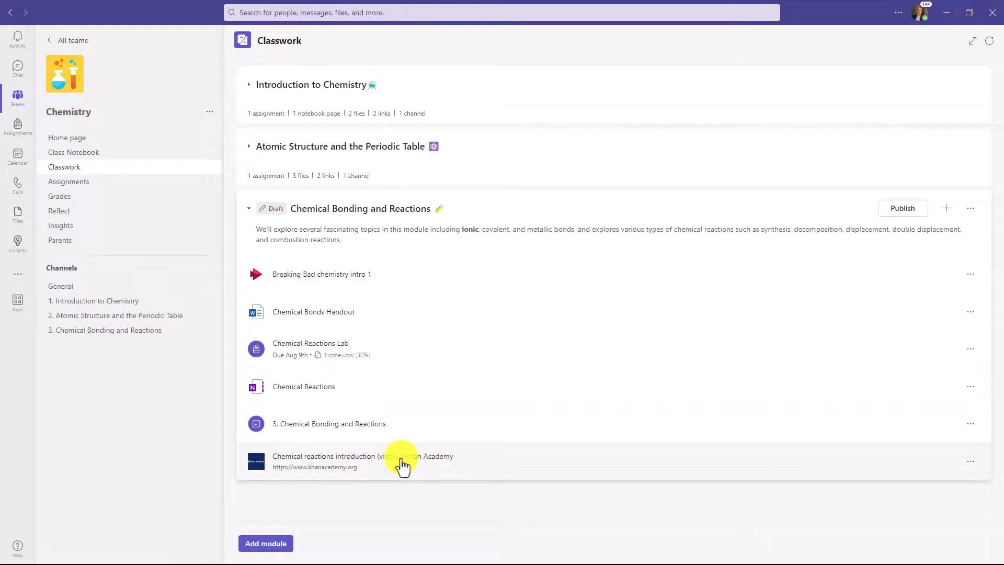
{"action": "left_click_drag", "start_coordinate": [350, 461], "coordinate": [345, 380]}
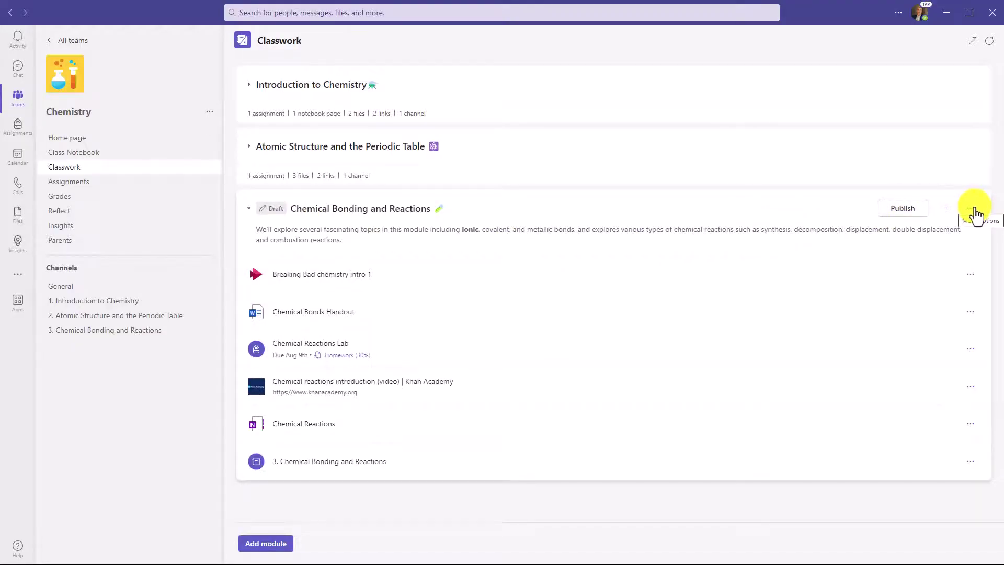
- Publish the Chemical Bonding and Reactions module to students and confirm the publish dialog
{"action": "left_click", "coordinate": [974, 211]}
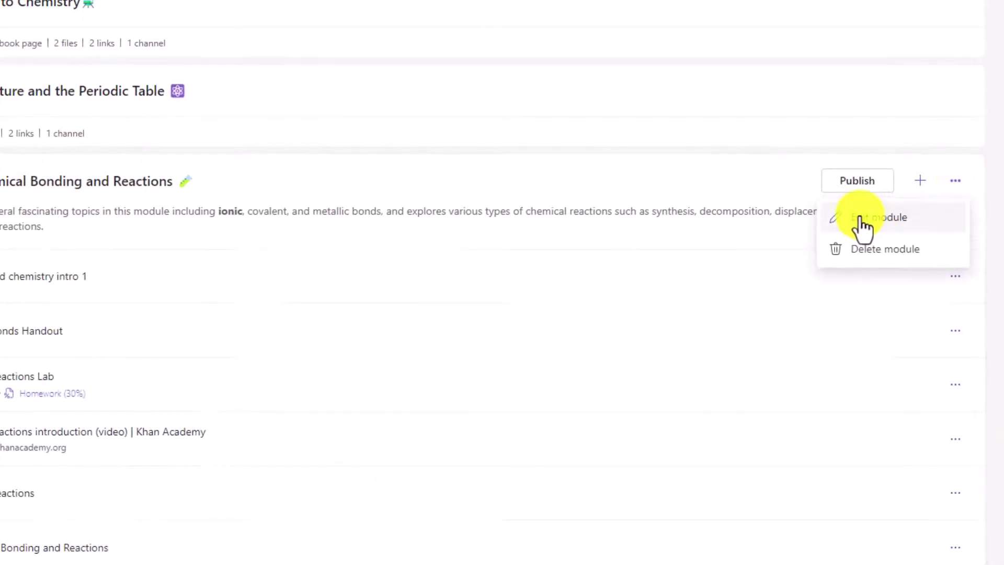
{"action": "left_click", "coordinate": [957, 183]}
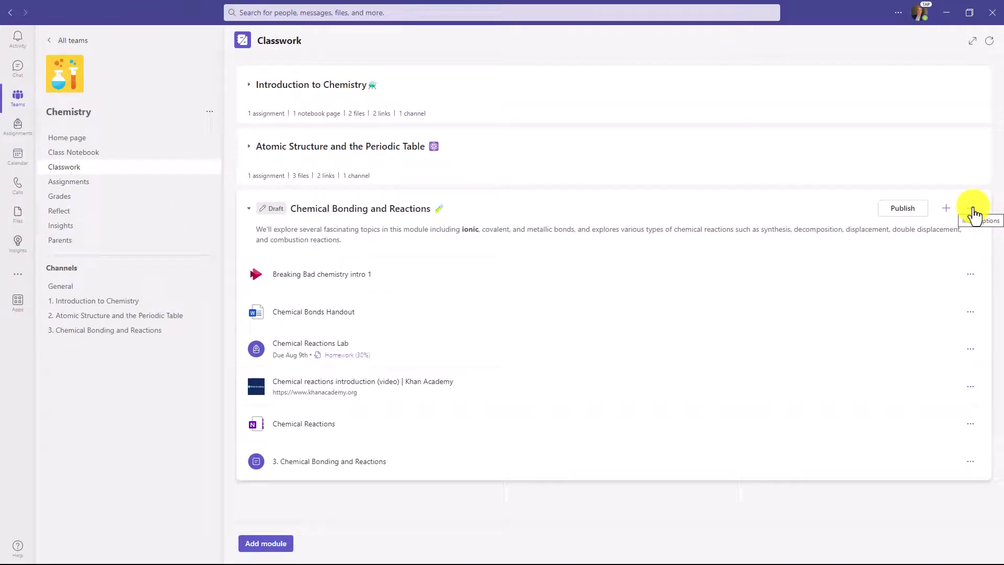
{"action": "left_click", "coordinate": [898, 210]}
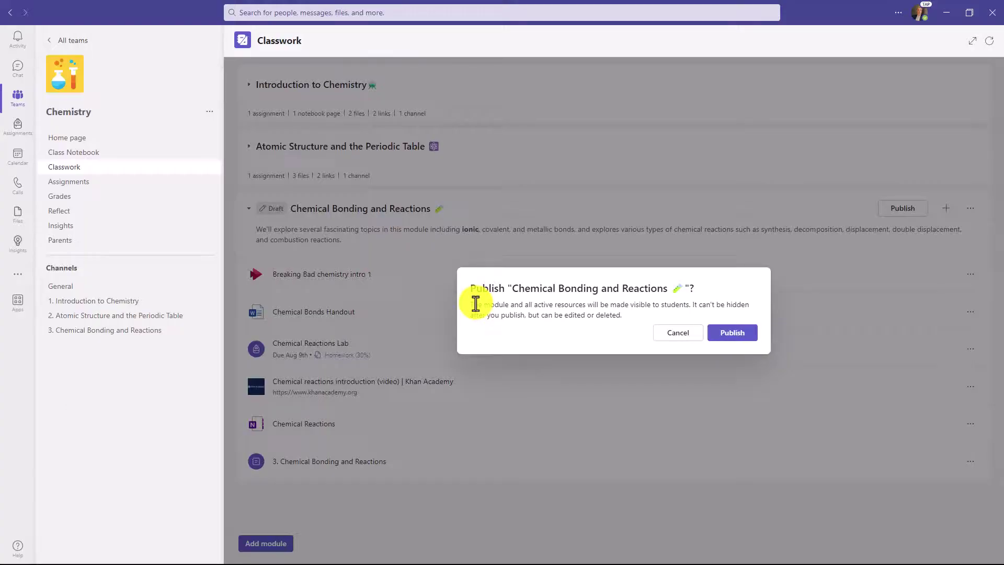
{"action": "left_click", "coordinate": [732, 335]}
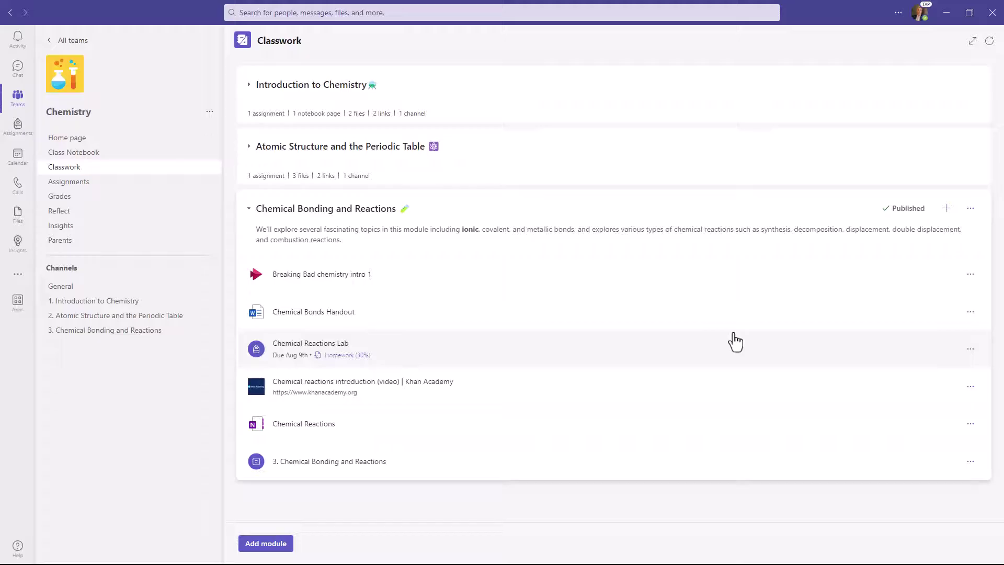
- Pin the Chemical Bonding and Reactions module to the top of Classwork, then collapse it
{"action": "left_click", "coordinate": [733, 334]}
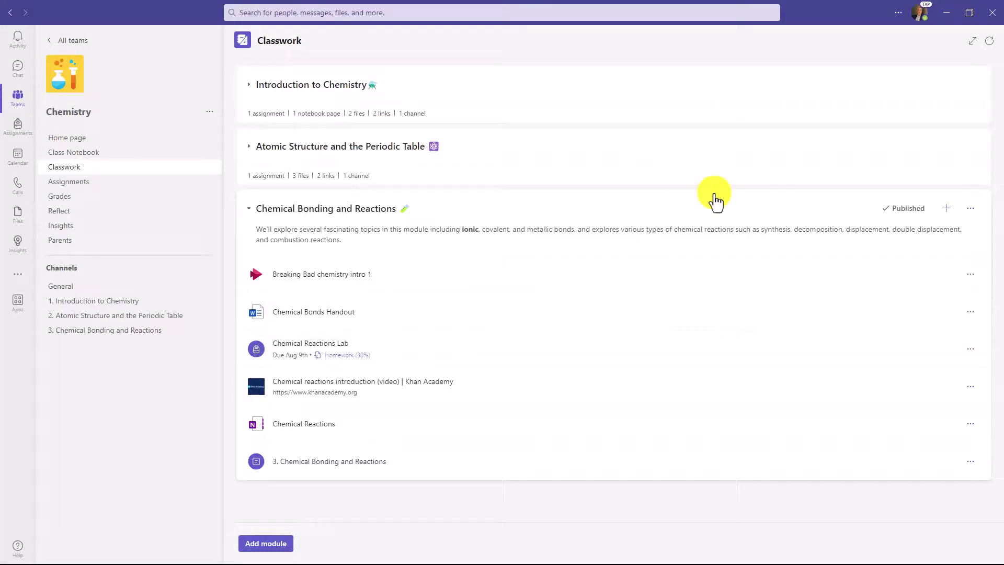
{"action": "left_click", "coordinate": [970, 208]}
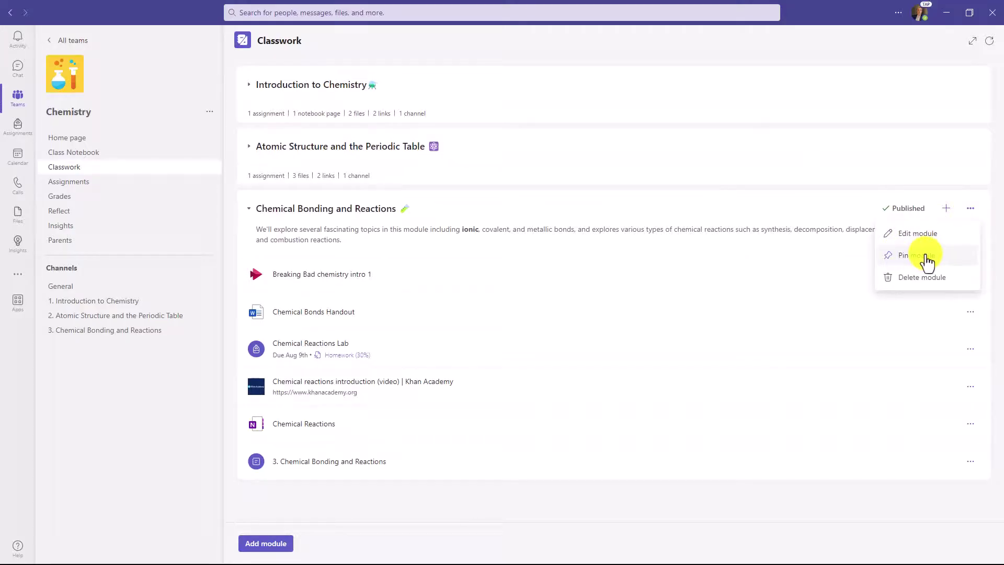
{"action": "left_click", "coordinate": [928, 260]}
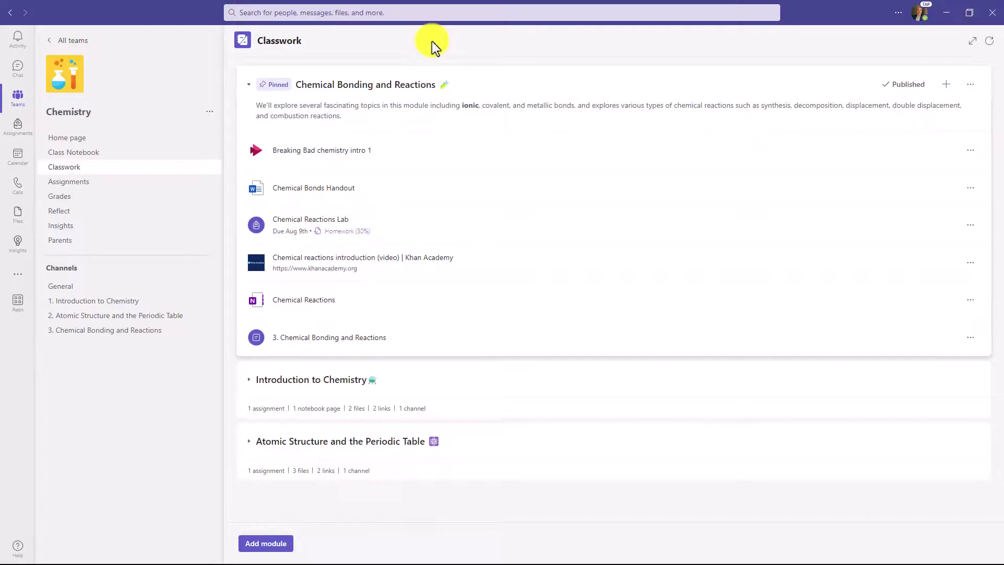
{"action": "left_click", "coordinate": [250, 86]}
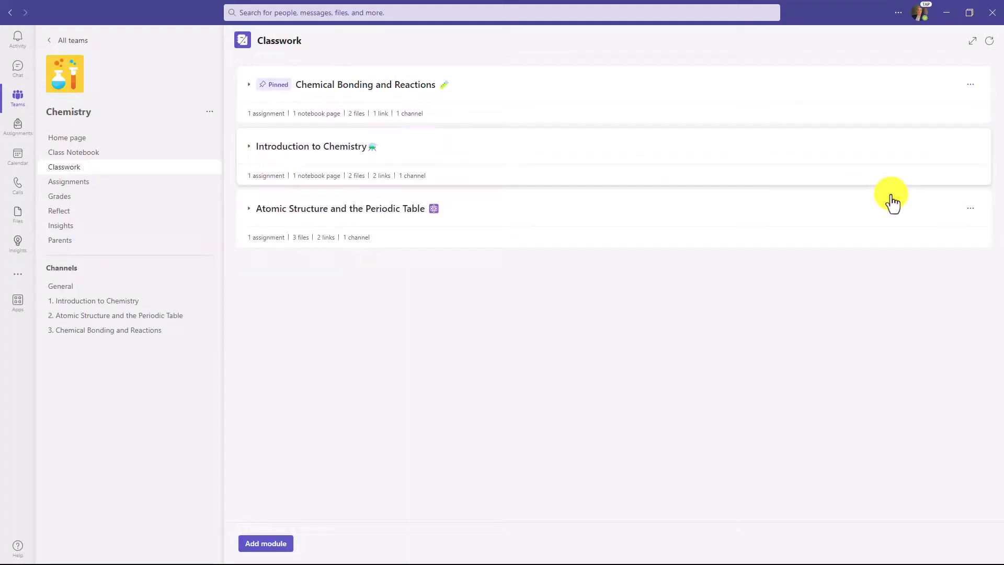
- Pin Atomic Structure, then re-pin Chemical Bonding and Reactions on top and expand it
{"action": "left_click", "coordinate": [969, 209]}
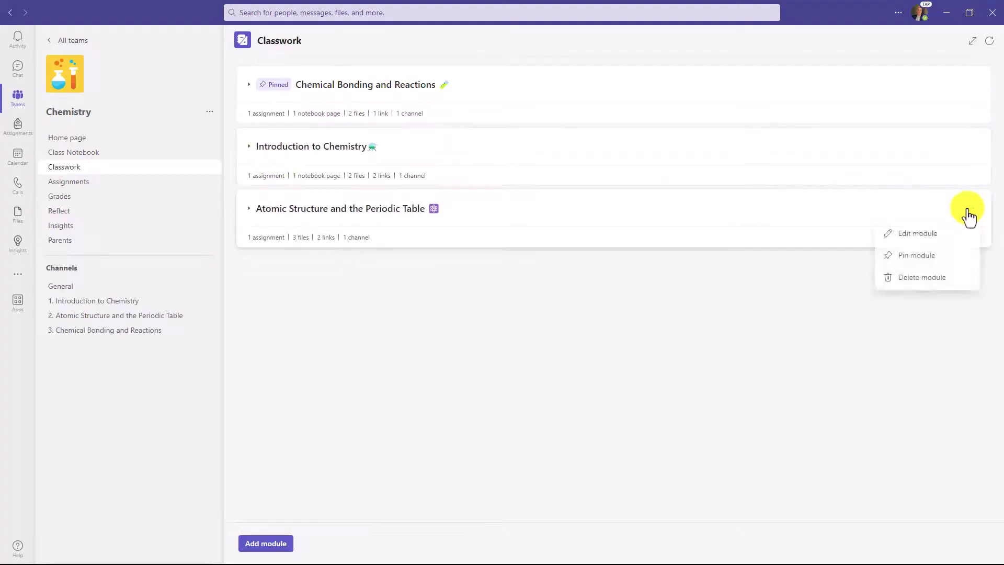
{"action": "left_click", "coordinate": [936, 261]}
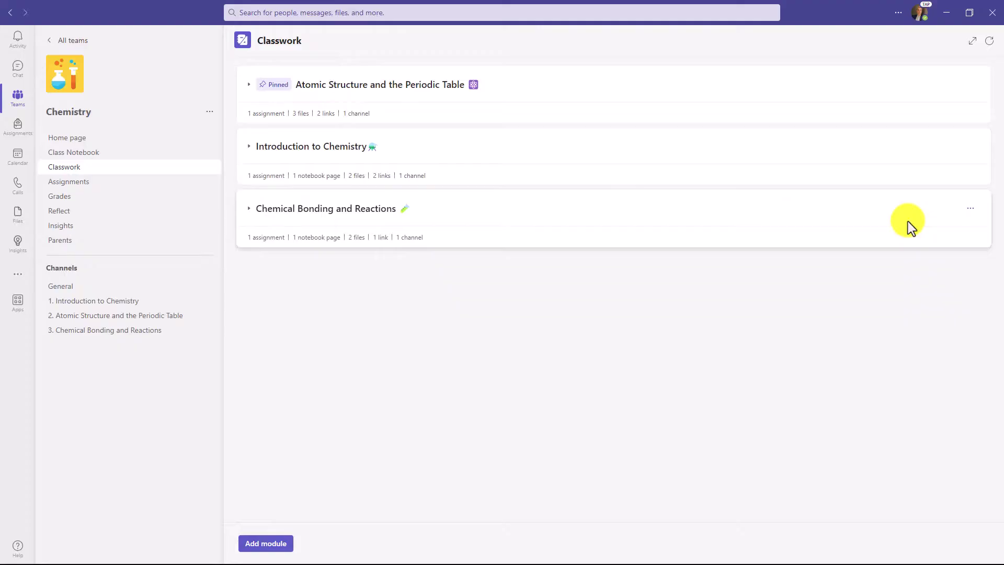
{"action": "left_click", "coordinate": [970, 209]}
{"action": "left_click", "coordinate": [929, 255]}
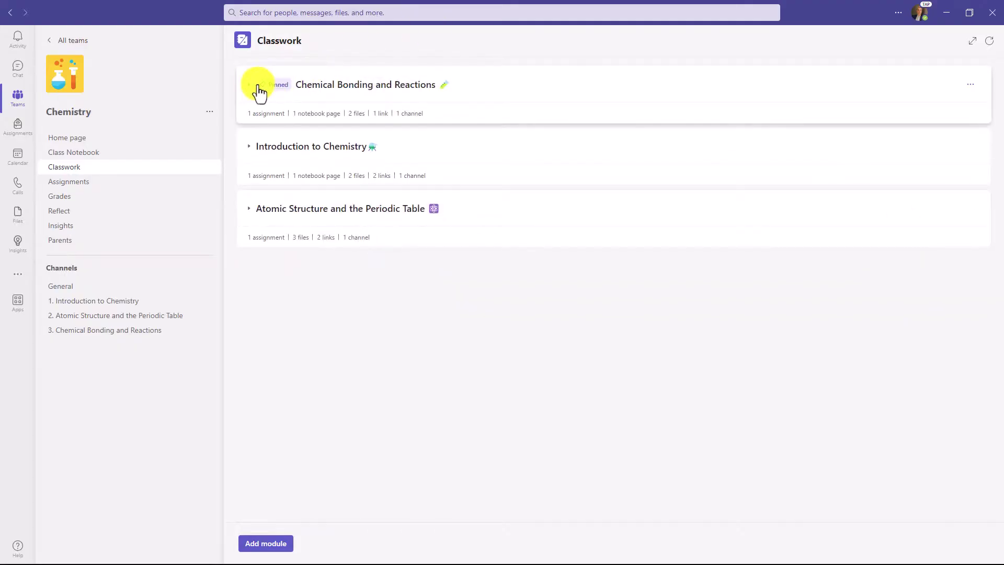
{"action": "left_click", "coordinate": [251, 92]}
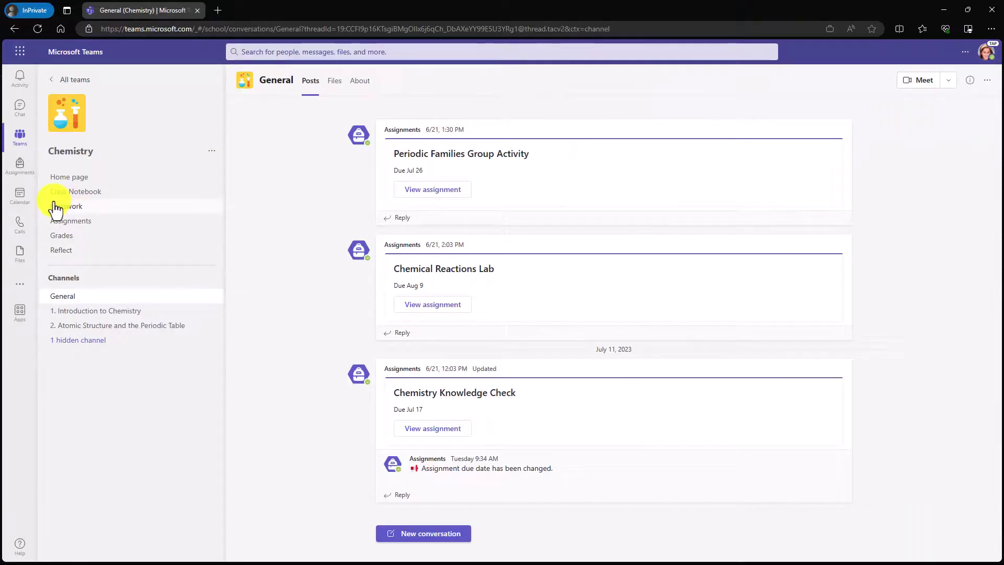
- In the student's browser, open the class Classwork and expand the pinned Chemical Bonding module
{"action": "left_click", "coordinate": [125, 202]}
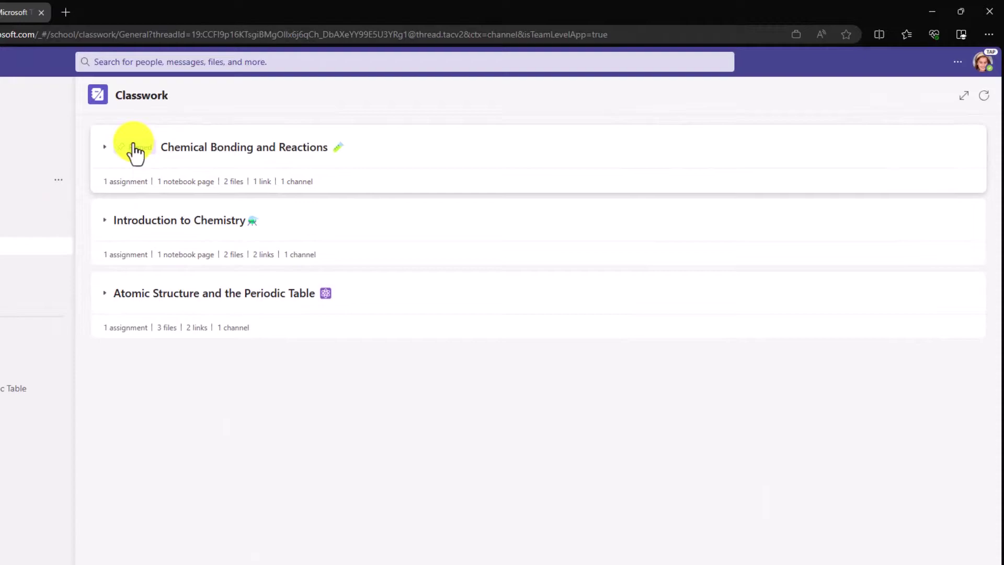
{"action": "left_click", "coordinate": [135, 149]}
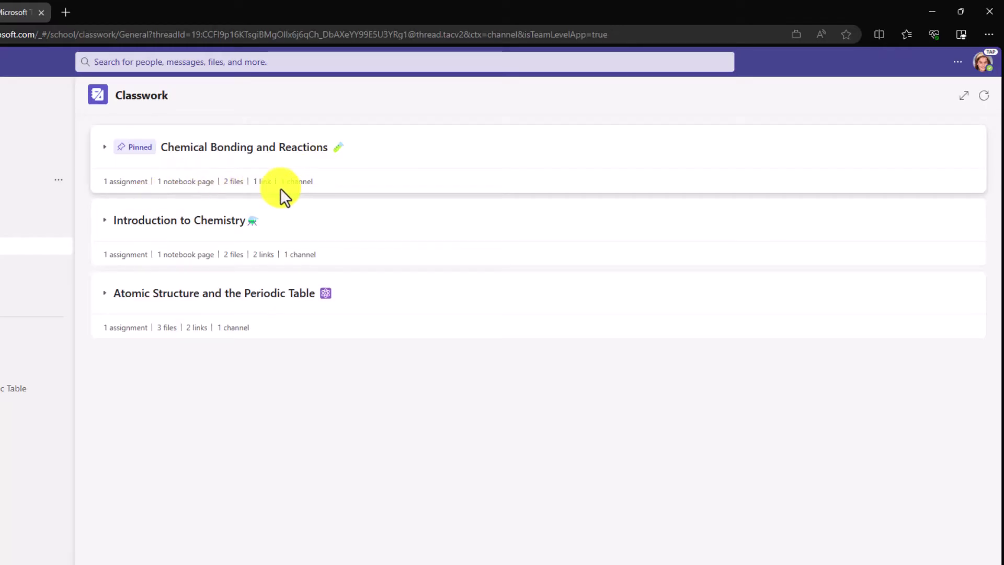
{"action": "left_click", "coordinate": [102, 149]}
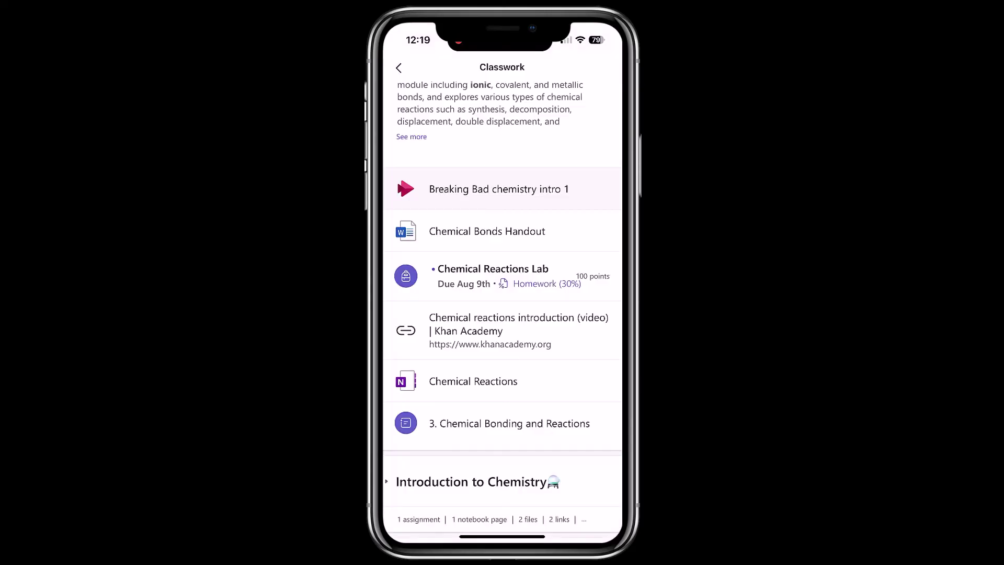
- On the iPhone, expand the Atomic Structure and the Periodic Table module to show its description
{"action": "left_click", "coordinate": [502, 390]}
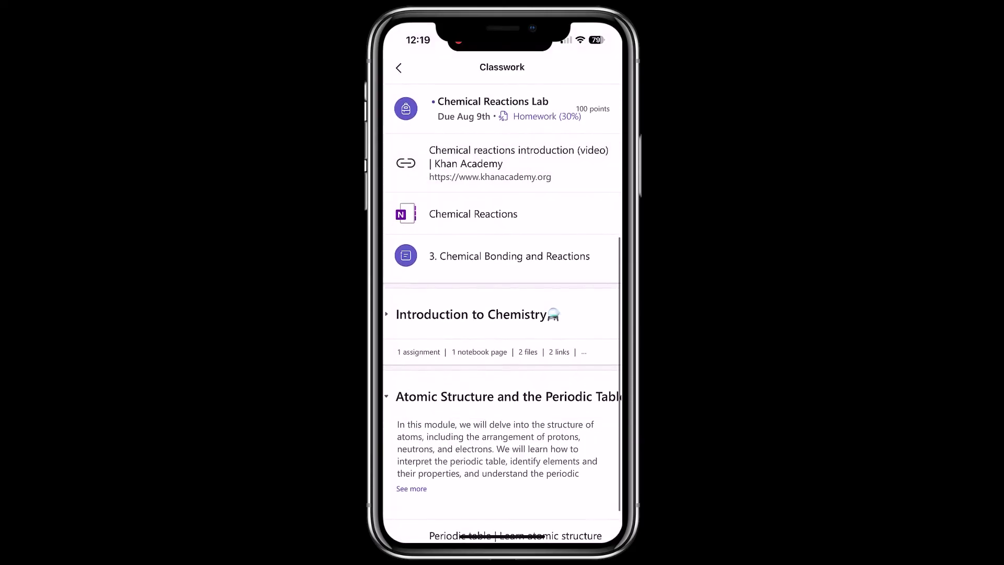